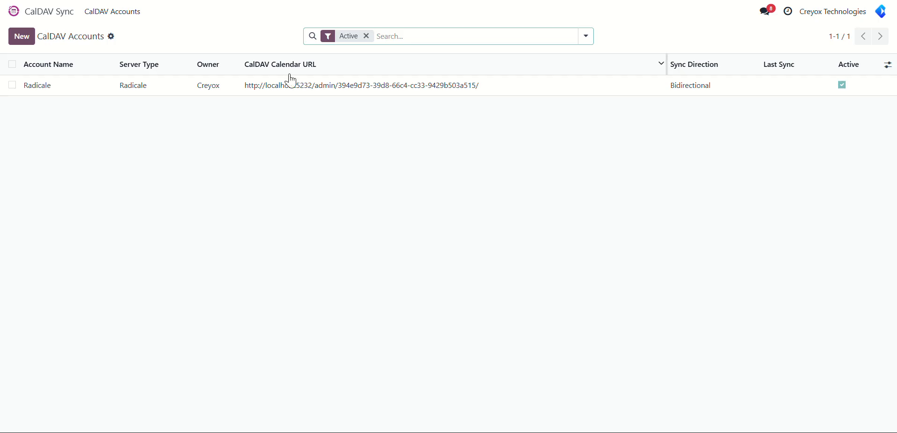
Step: Open the Radicale CalDAV account and test its connection to the server
{"action": "left_click", "coordinate": [290, 96]}
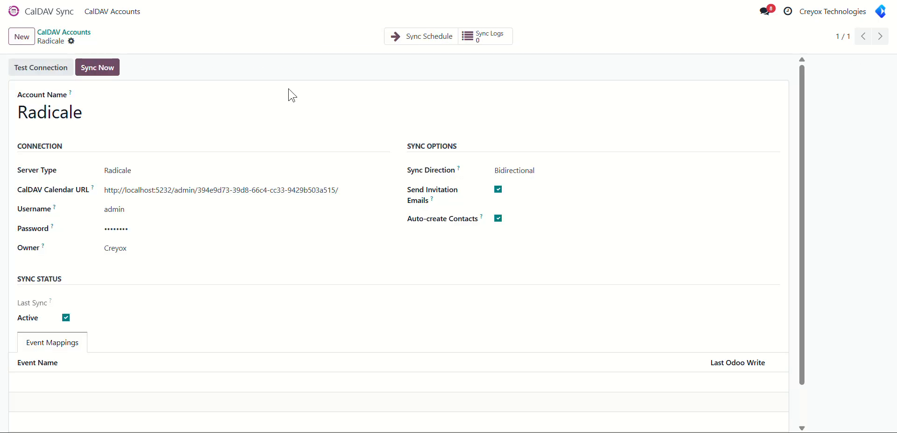
{"action": "left_click", "coordinate": [49, 116]}
{"action": "left_click", "coordinate": [27, 71]}
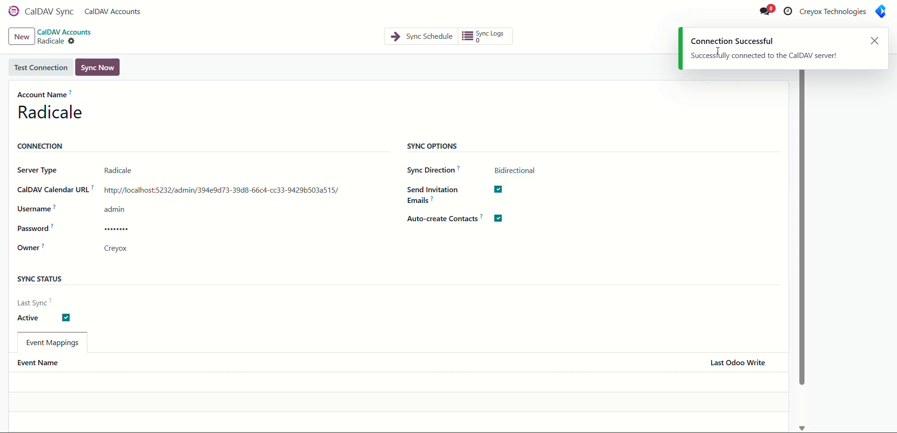
{"action": "left_click", "coordinate": [54, 17]}
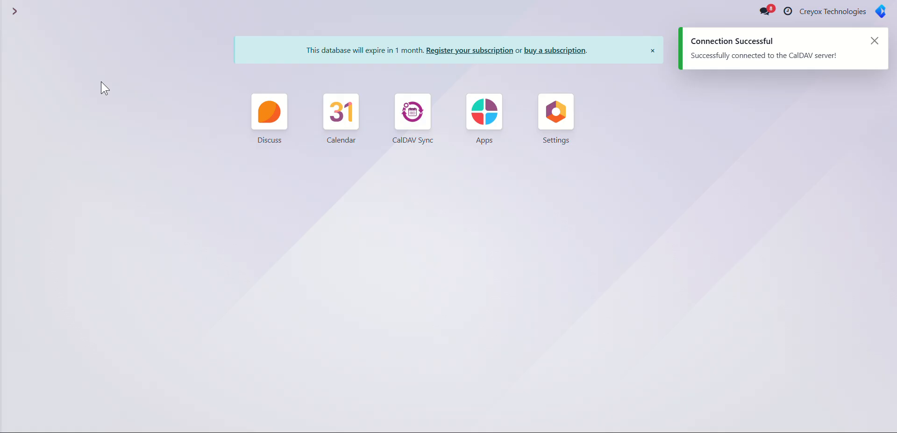
Step: Switch to the desktop calendar client with the CALDAV TEST calendar and start a new event on 3 August 2026
{"action": "key", "text": "alt"}
{"action": "key", "text": "alt+Tab"}
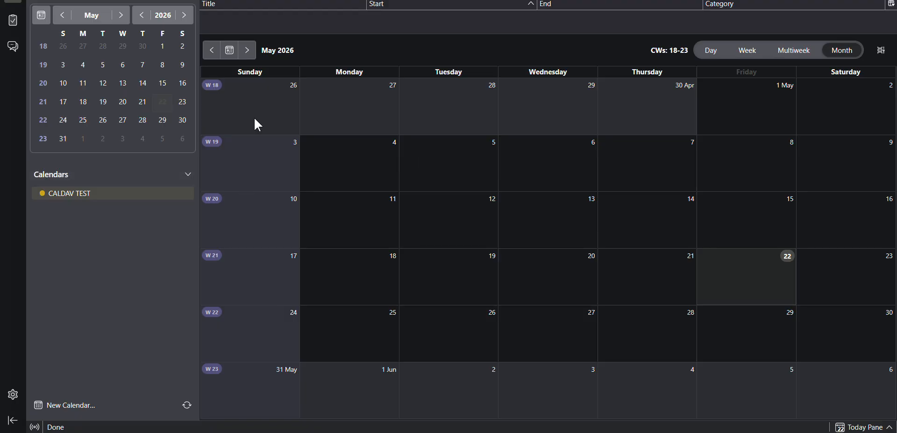
{"action": "left_click", "coordinate": [248, 50]}
{"action": "left_click", "coordinate": [248, 50]}
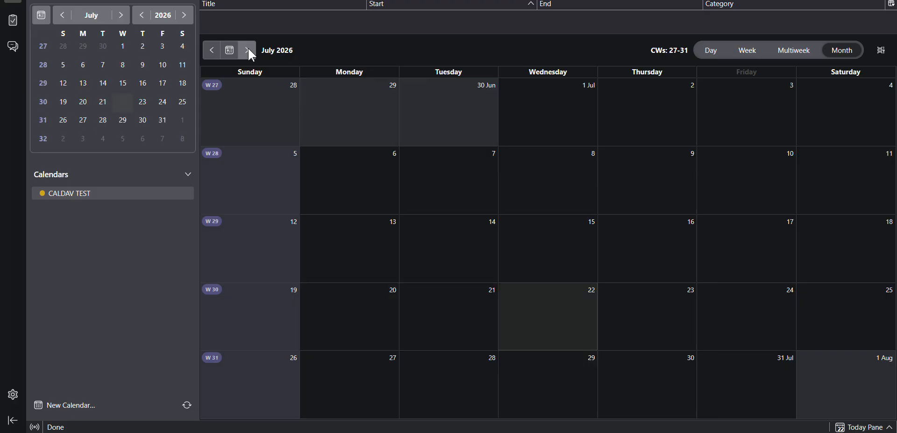
{"action": "left_click", "coordinate": [248, 51]}
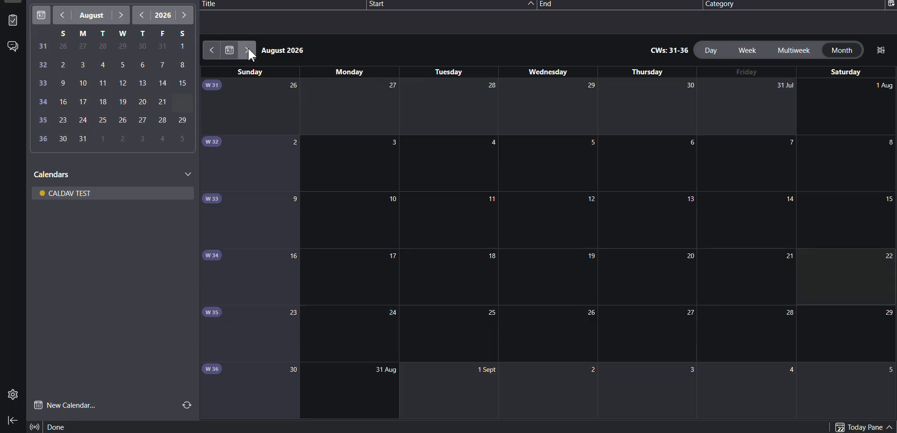
{"action": "left_click", "coordinate": [358, 178]}
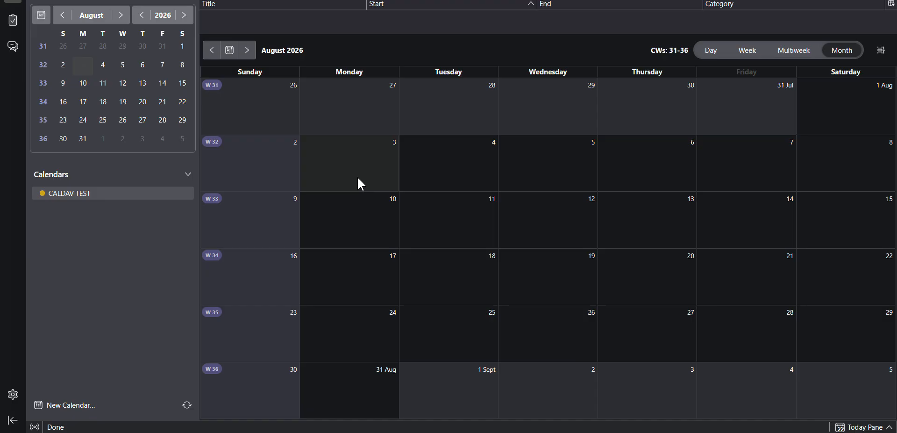
{"action": "double_click", "coordinate": [357, 178]}
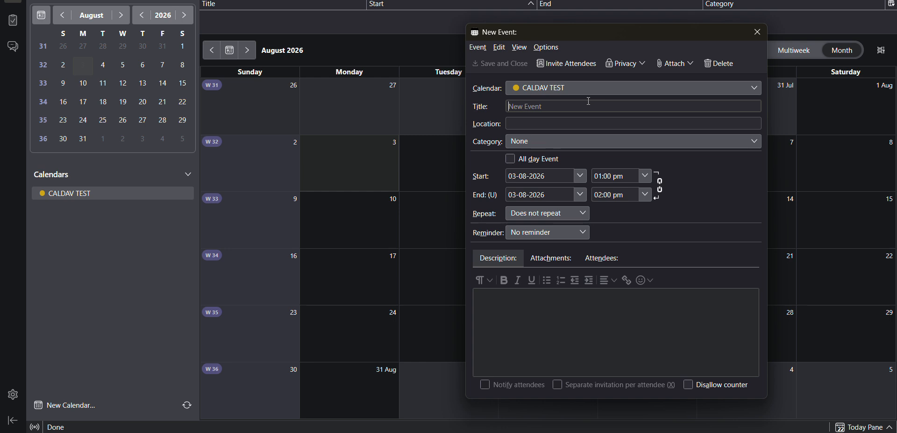
Step: Title the new event "Birthday celebration"
{"action": "type", "text": "Birth"}
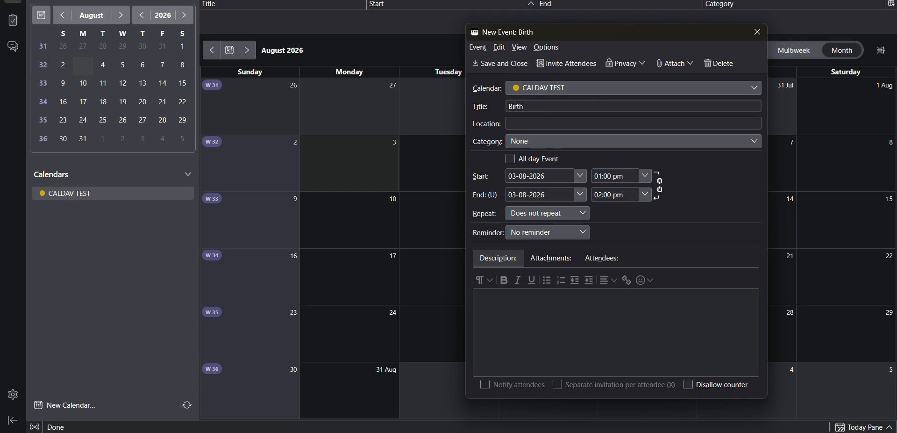
{"action": "type", "text": "day celebration"}
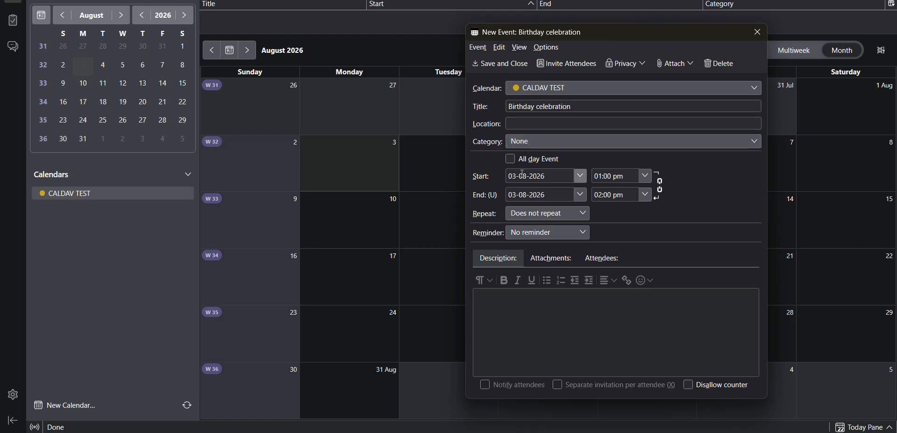
Step: Set the event's start time to 03:00 pm
{"action": "left_click", "coordinate": [600, 177]}
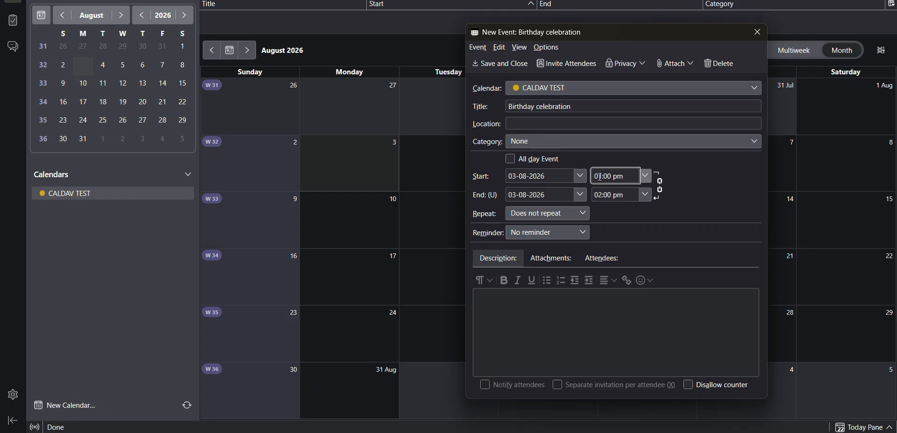
{"action": "key", "text": "BackSpace"}
{"action": "type", "text": "3"}
{"action": "left_click", "coordinate": [601, 196]}
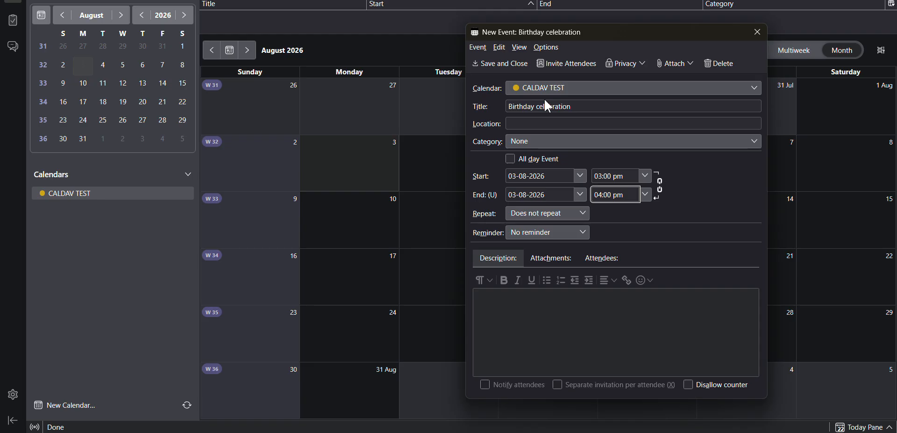
Step: Invite one required attendee by e-mail address and save the Birthday celebration event
{"action": "left_click", "coordinate": [570, 65]}
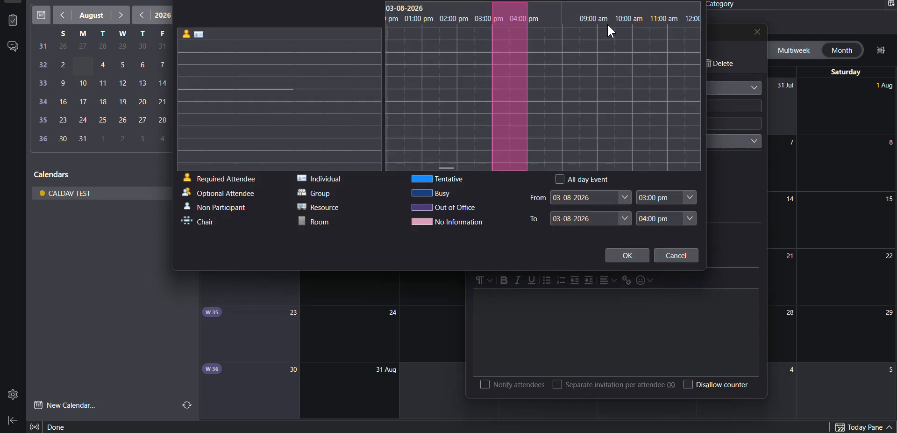
{"action": "key", "text": "Escape"}
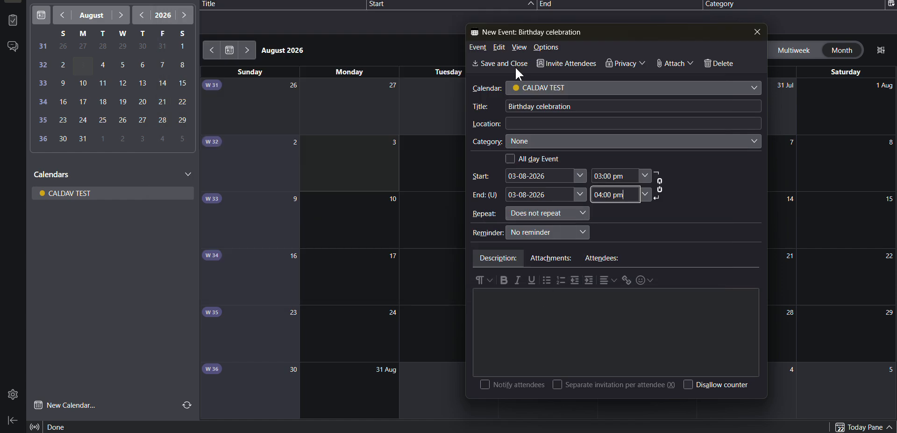
{"action": "left_click", "coordinate": [555, 65]}
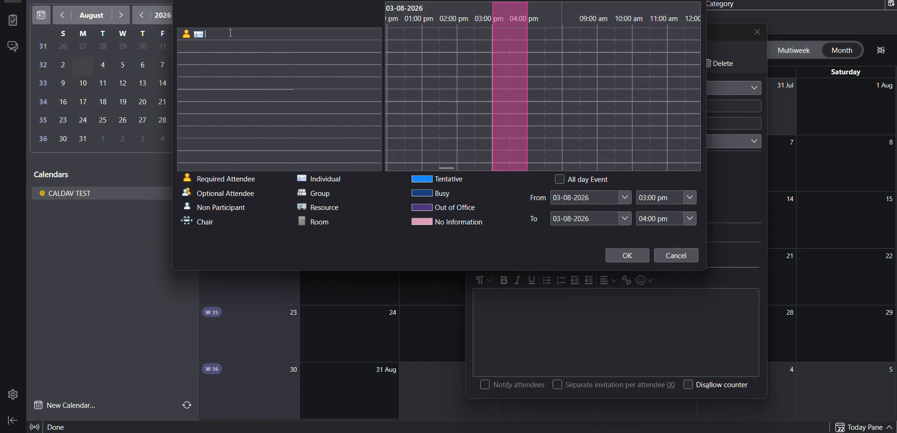
{"action": "left_click", "coordinate": [627, 255]}
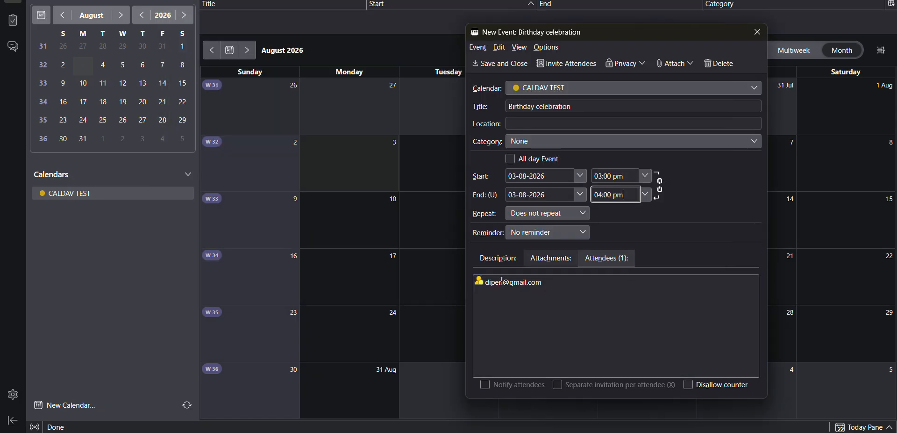
{"action": "left_click", "coordinate": [501, 71]}
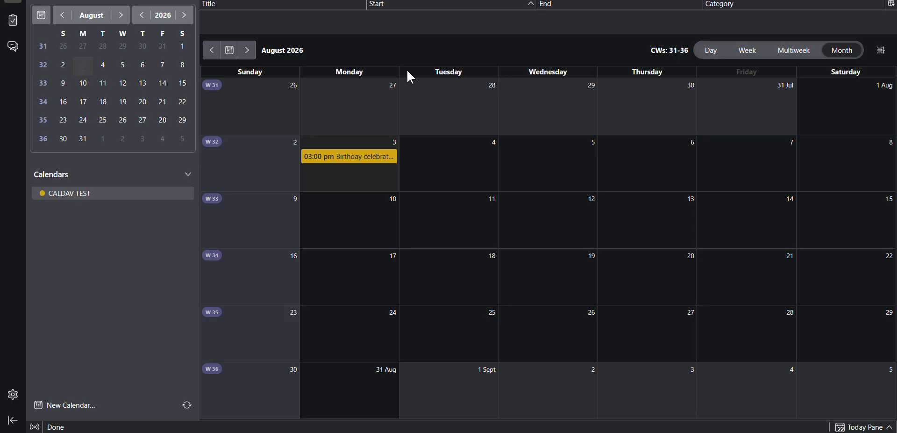
Step: Switch back to Odoo and run an immediate synchronization of the Radicale CalDAV account
{"action": "mouse_move", "coordinate": [358, 158]}
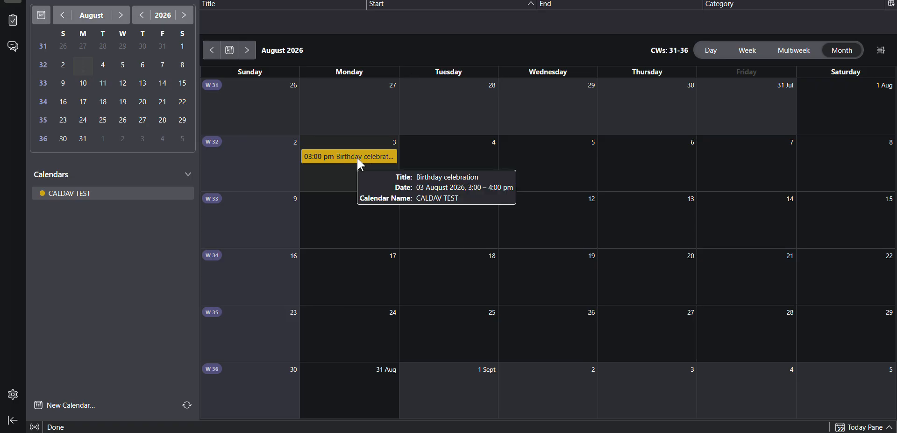
{"action": "key", "text": "alt+Tab"}
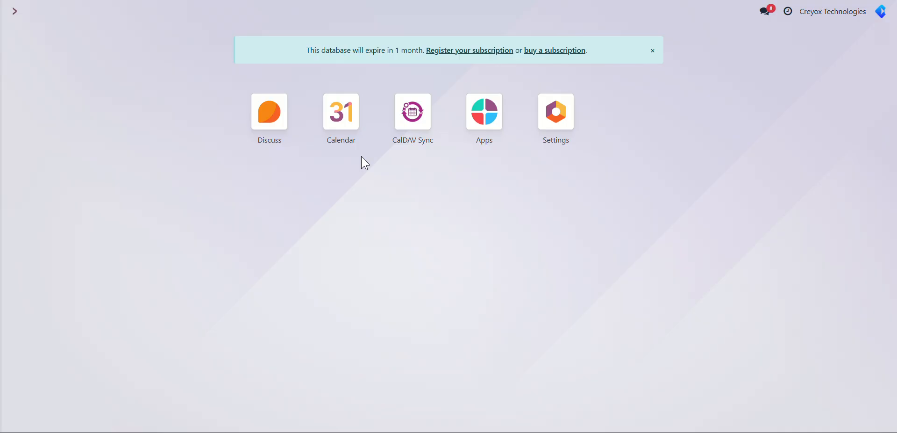
{"action": "left_click", "coordinate": [414, 112]}
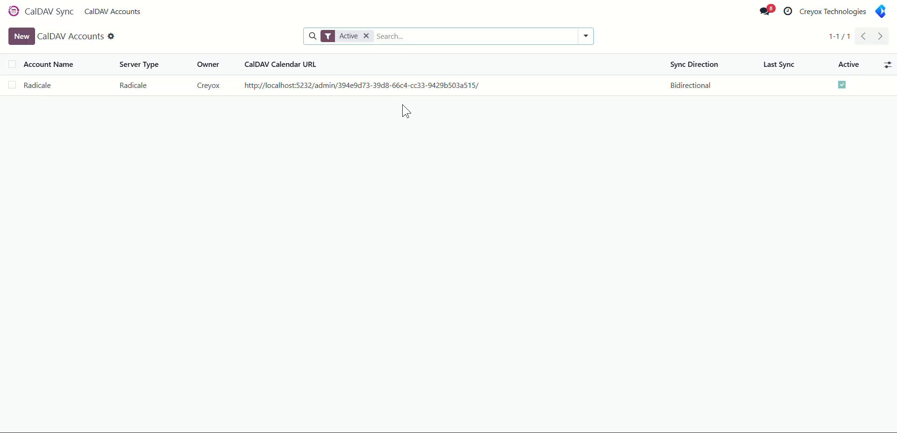
{"action": "left_click", "coordinate": [364, 95]}
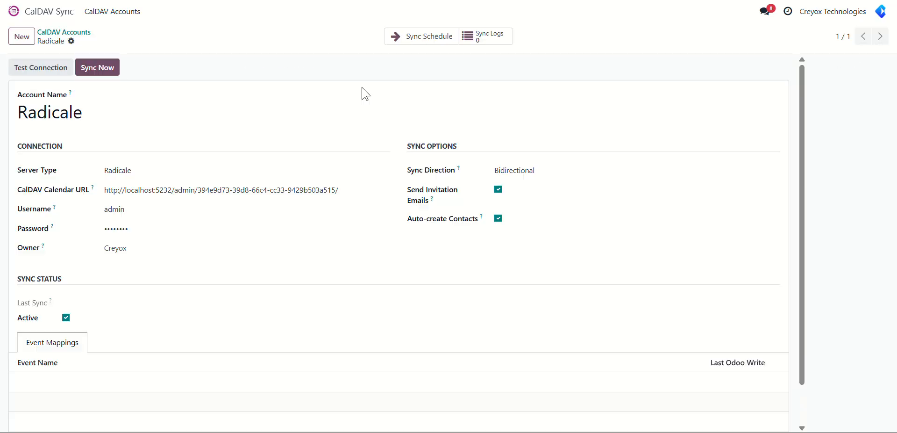
{"action": "left_click", "coordinate": [100, 71]}
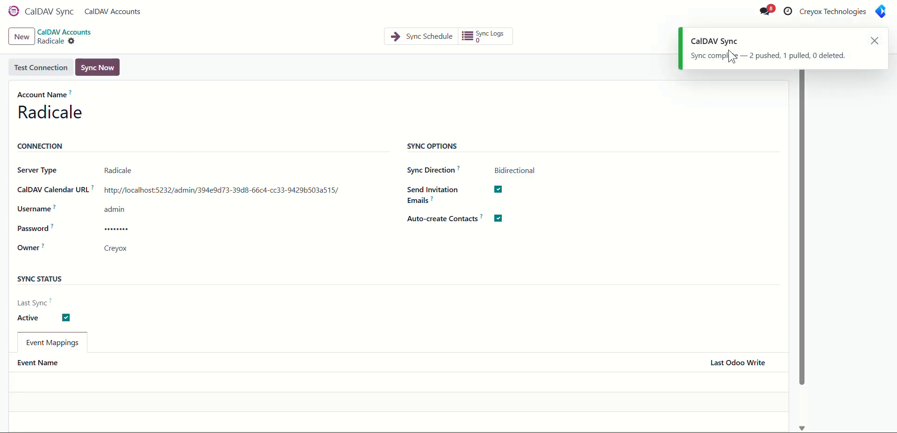
Step: Dismiss the browser's password prompts and show the Birthday celebration event's details in the Odoo calendar for August 2026
{"action": "left_click", "coordinate": [55, 13]}
{"action": "left_click", "coordinate": [556, 130]}
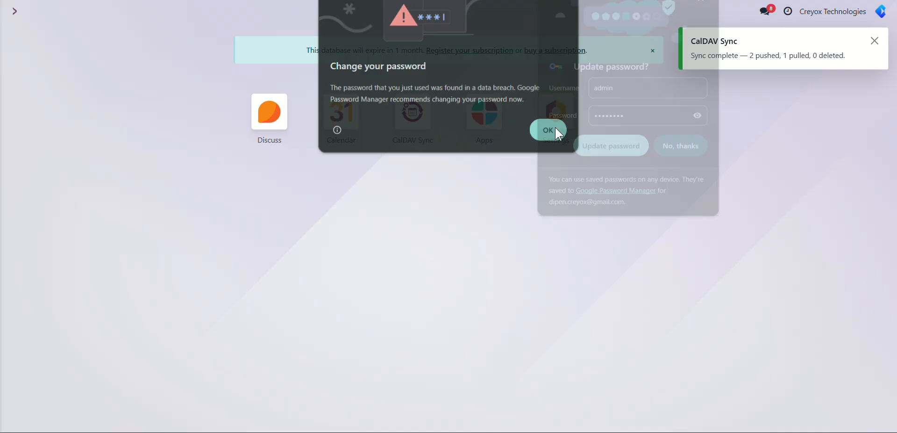
{"action": "left_click", "coordinate": [676, 146]}
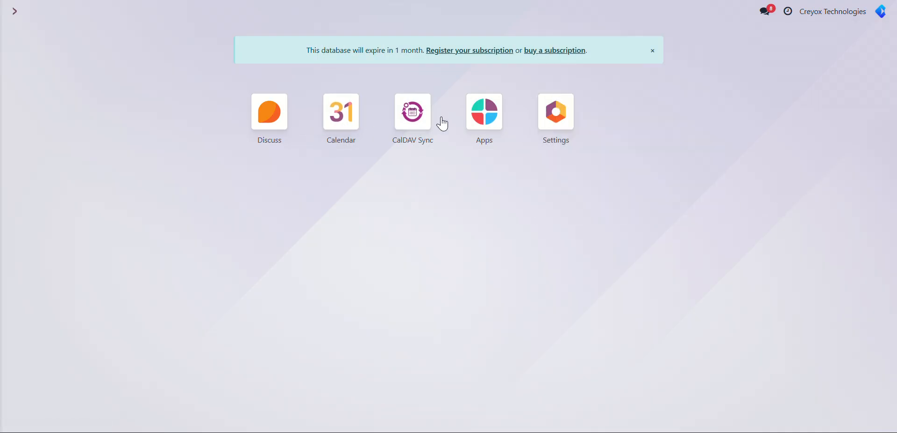
{"action": "left_click", "coordinate": [330, 120]}
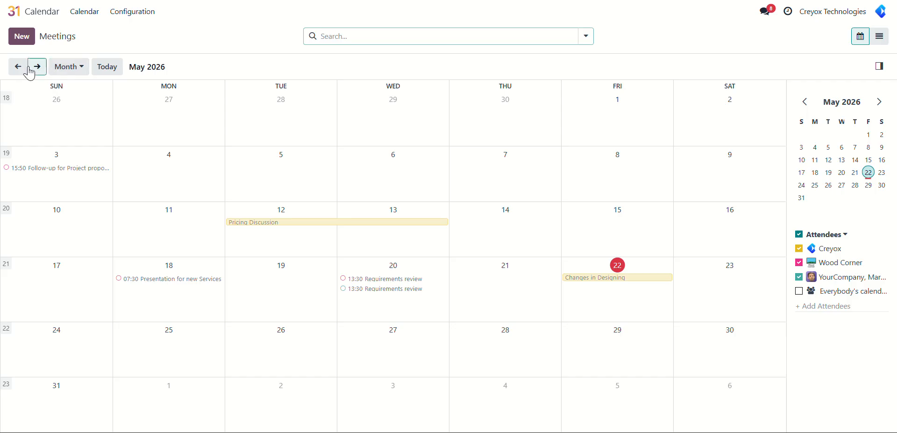
{"action": "left_click", "coordinate": [30, 72]}
{"action": "left_click", "coordinate": [30, 71]}
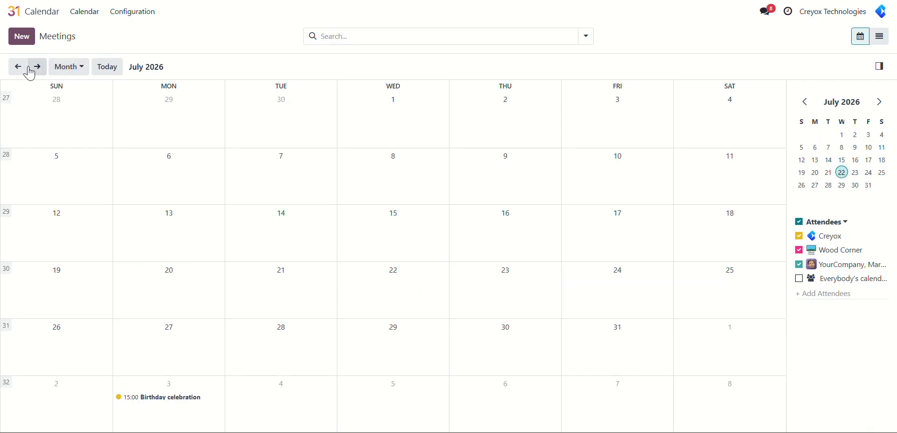
{"action": "left_click", "coordinate": [30, 71]}
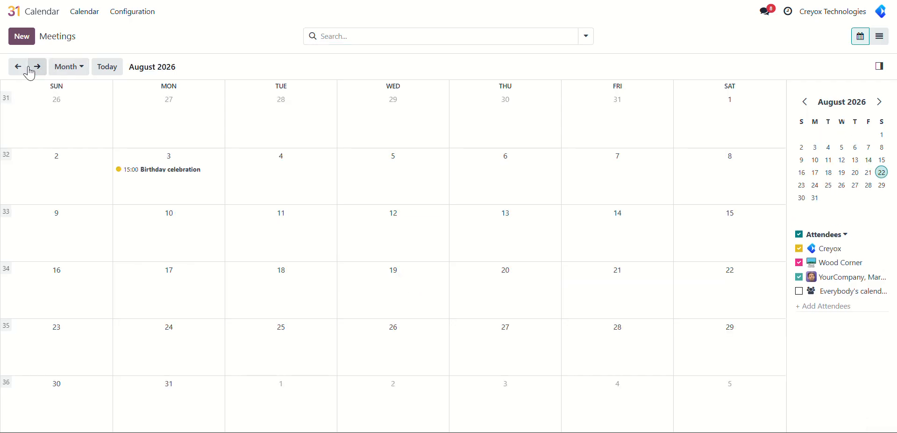
{"action": "left_click", "coordinate": [150, 173]}
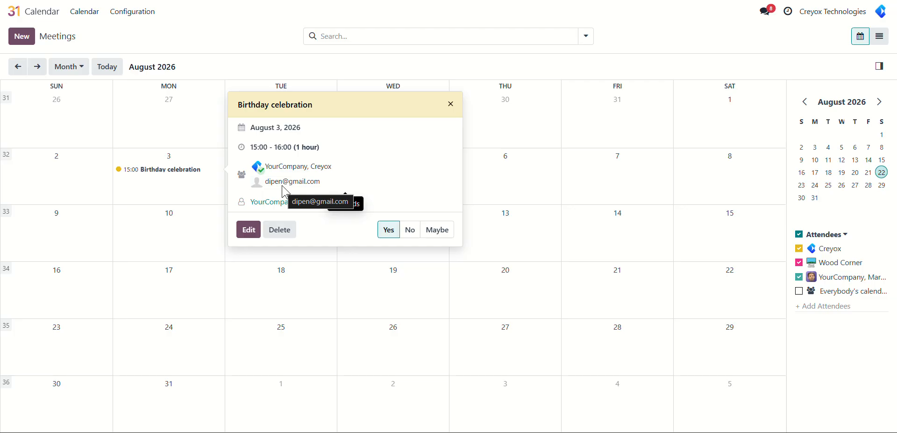
Step: Change the meeting subject to "Birthday celebration of my friend"
{"action": "left_click", "coordinate": [252, 230]}
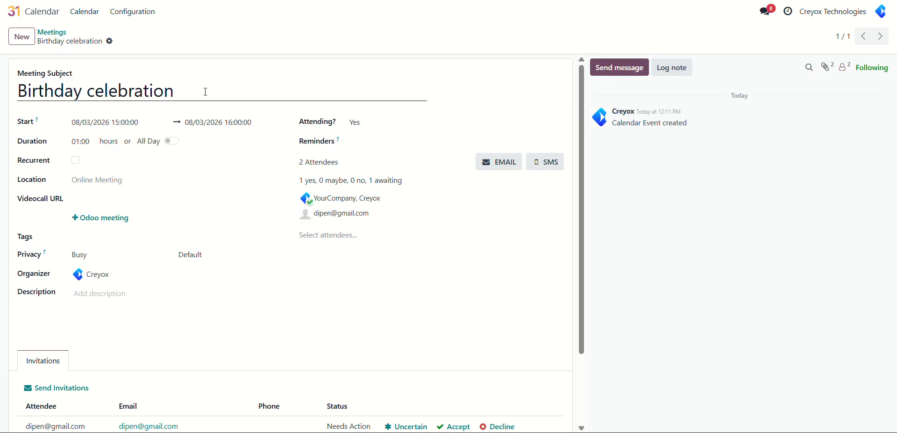
{"action": "left_click", "coordinate": [206, 92]}
{"action": "type", "text": "of my n"}
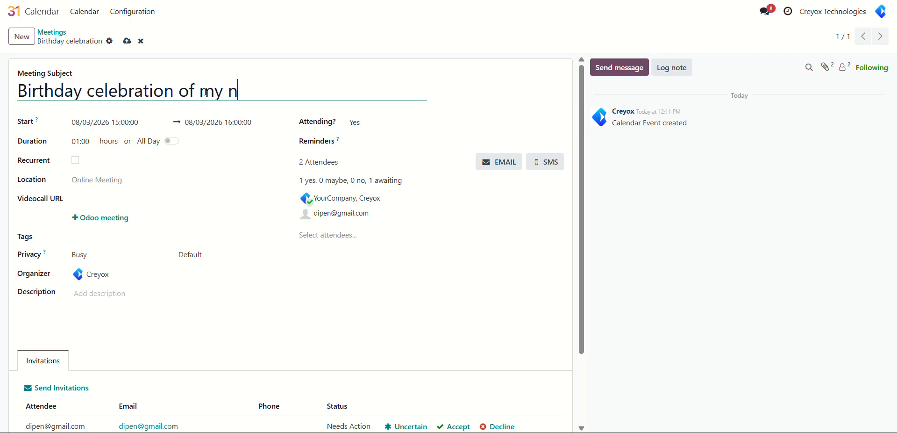
{"action": "type", "text": "a"}
{"action": "key", "text": "BackSpace"}
{"action": "key", "text": "BackSpace"}
{"action": "type", "text": "friend"}
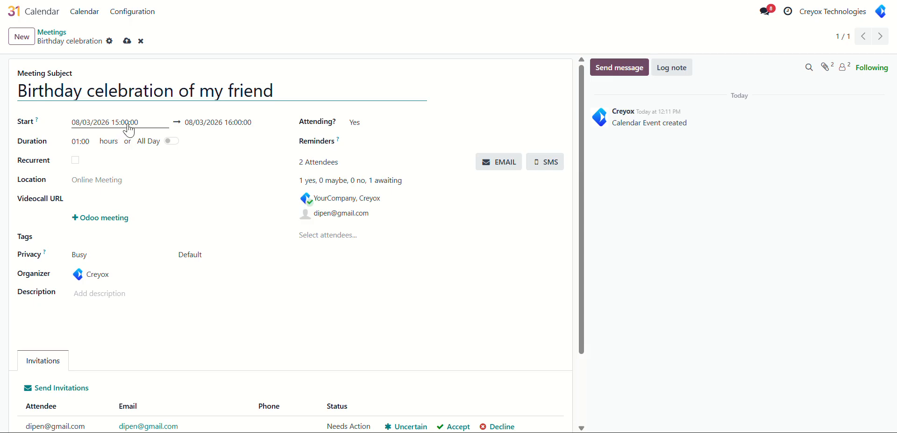
Step: Reschedule the meeting on 08/03/2026 to run from 18:00 to 19:00
{"action": "left_click", "coordinate": [129, 126]}
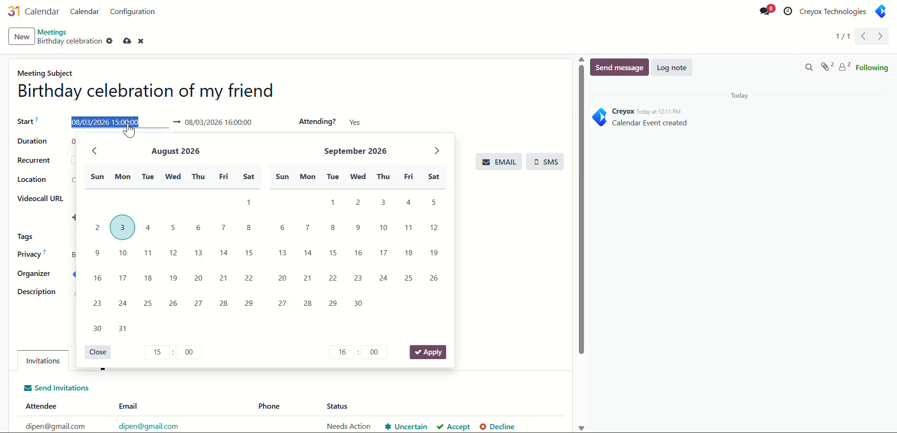
{"action": "left_click", "coordinate": [158, 353]}
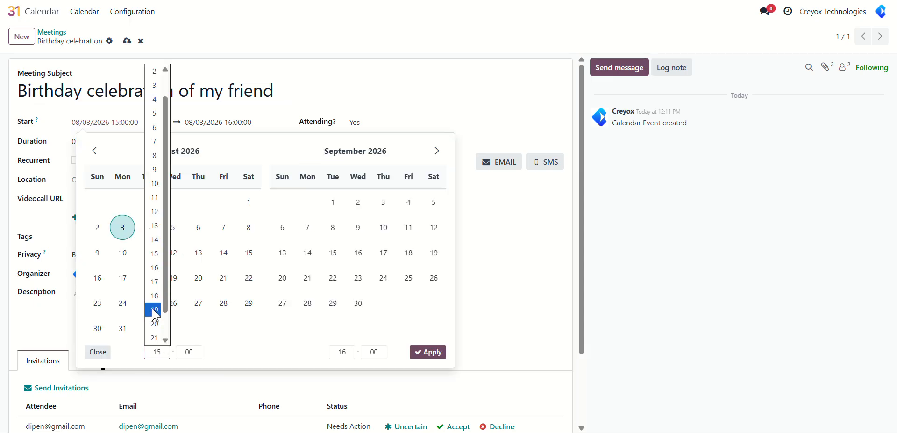
{"action": "left_click", "coordinate": [154, 295]}
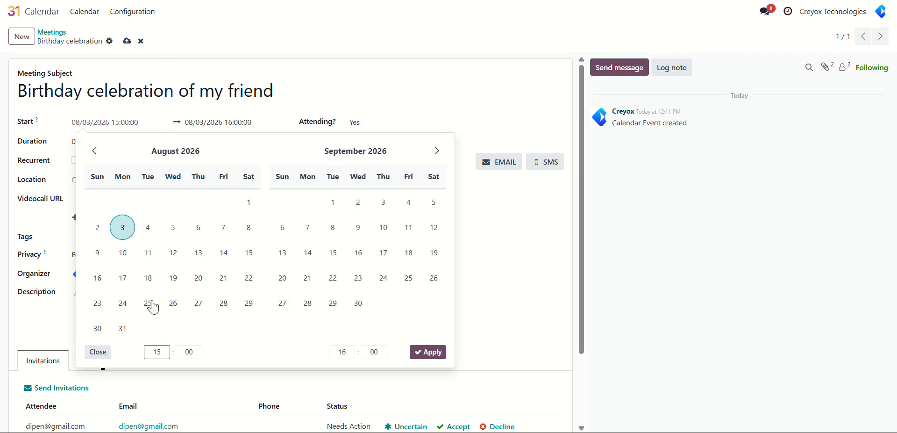
{"action": "left_click", "coordinate": [336, 356]}
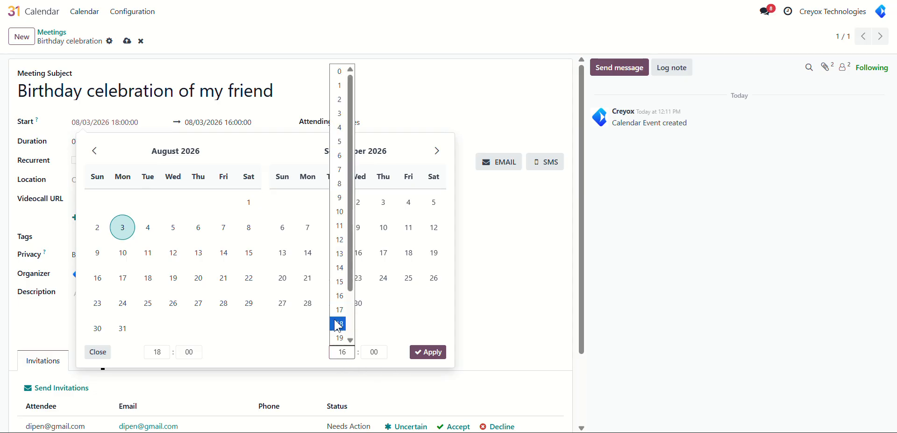
{"action": "left_click", "coordinate": [339, 337]}
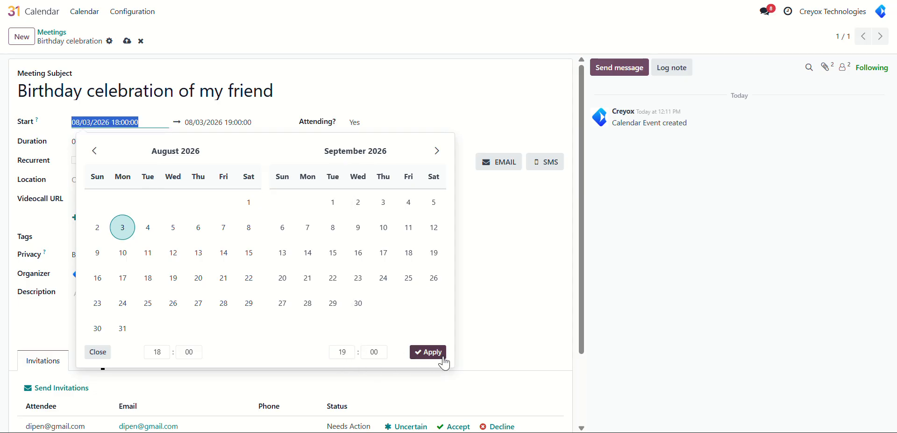
{"action": "left_click", "coordinate": [428, 352]}
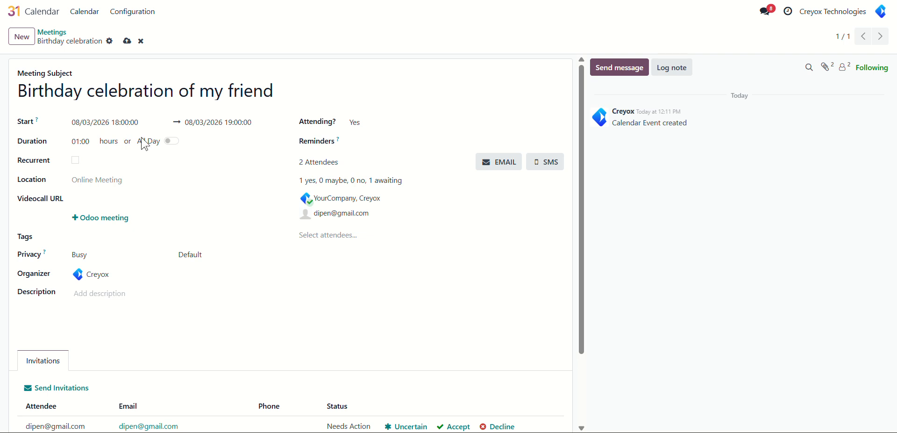
Step: Make the meeting recur weekly on Mondays for 4 repetitions and save the changes
{"action": "left_click", "coordinate": [75, 160]}
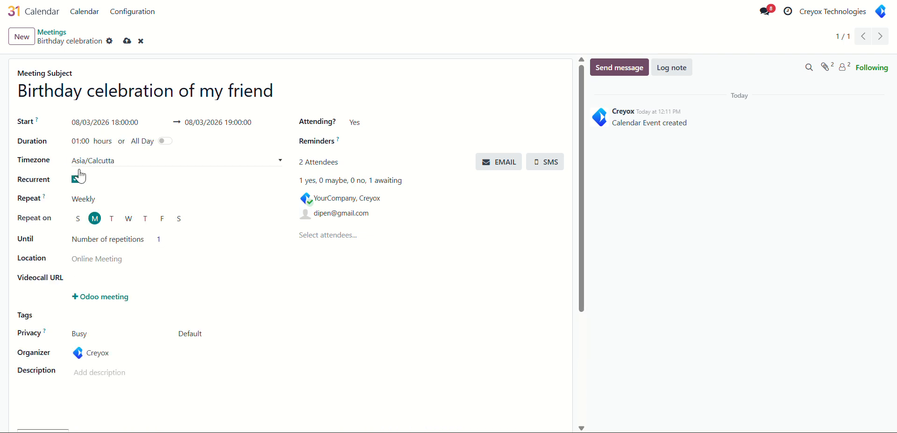
{"action": "left_click", "coordinate": [167, 238]}
{"action": "type", "text": "4"}
{"action": "left_click", "coordinate": [126, 42]}
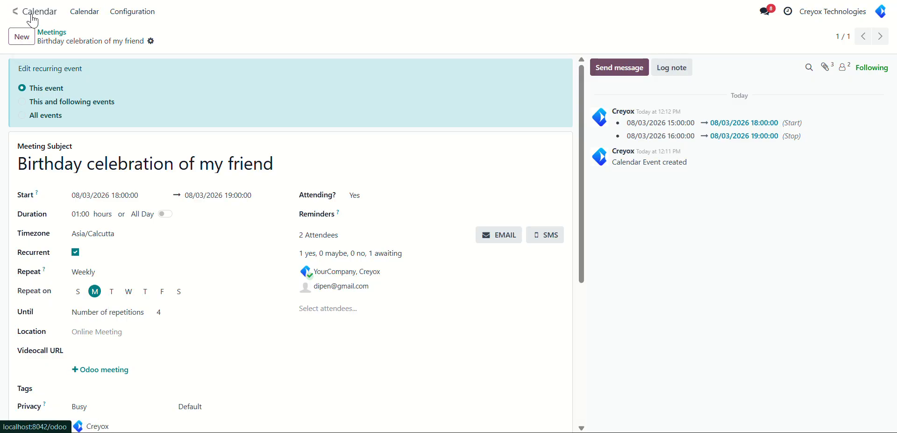
Step: Run an immediate synchronization of the Radicale account in CalDAV Sync, and return to the Odoo home screen
{"action": "left_click", "coordinate": [29, 17]}
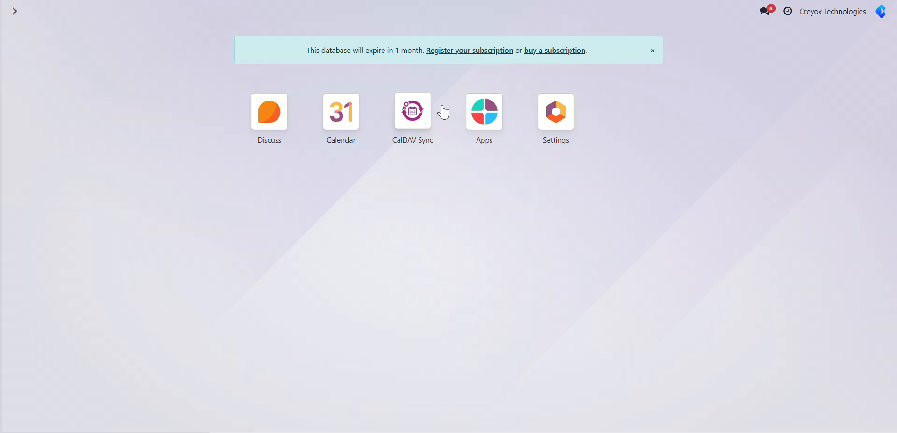
{"action": "left_click", "coordinate": [407, 125]}
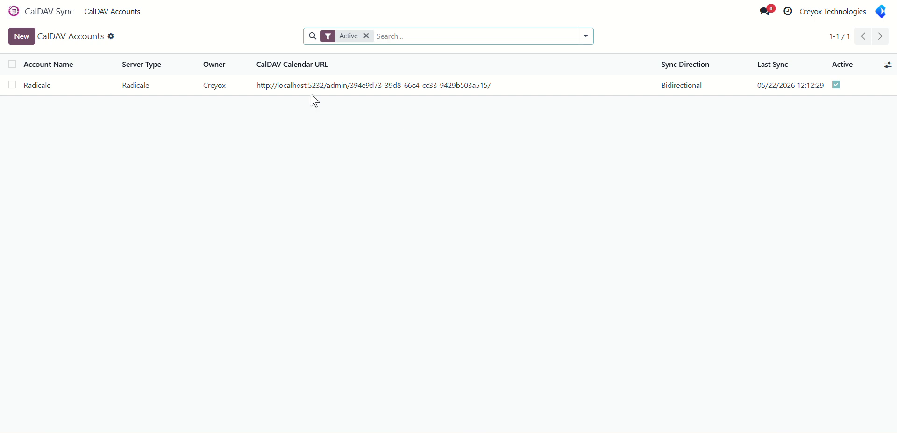
{"action": "left_click", "coordinate": [271, 87]}
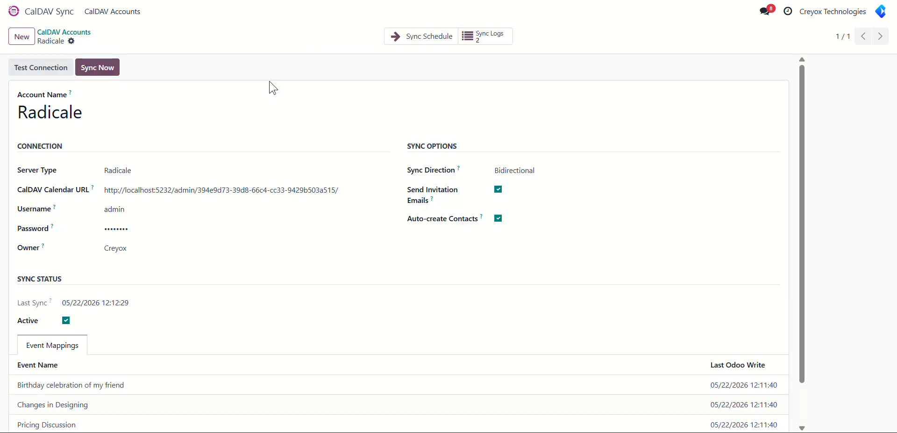
{"action": "left_click", "coordinate": [94, 70]}
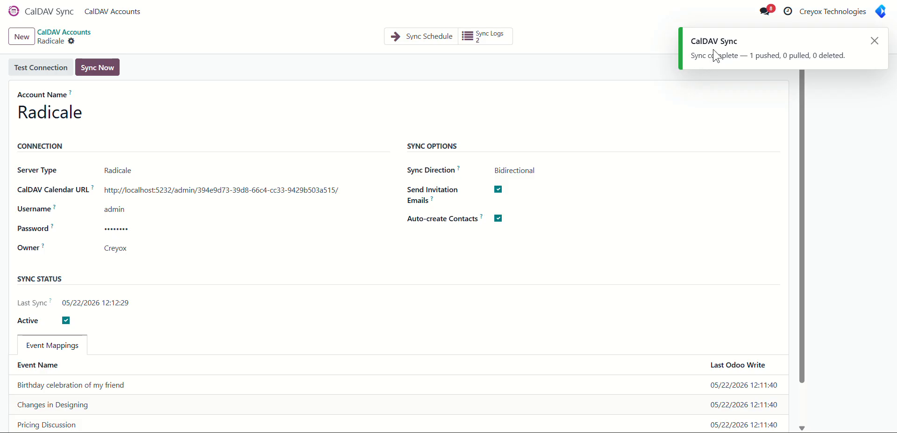
{"action": "left_click", "coordinate": [38, 13]}
Step: Switch to the desktop calendar client and examine the August 2026 birthday events and the 3 August occurrence's details
{"action": "key", "text": "alt+Tab"}
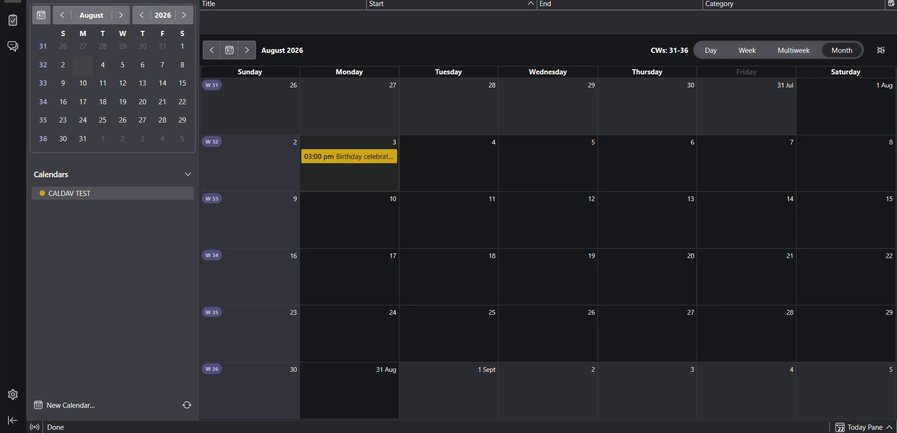
{"action": "left_click", "coordinate": [162, 138]}
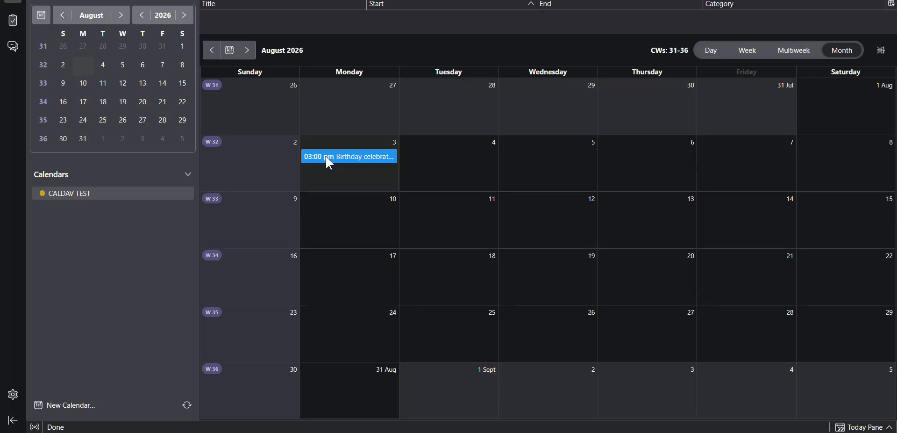
{"action": "left_click", "coordinate": [326, 157]}
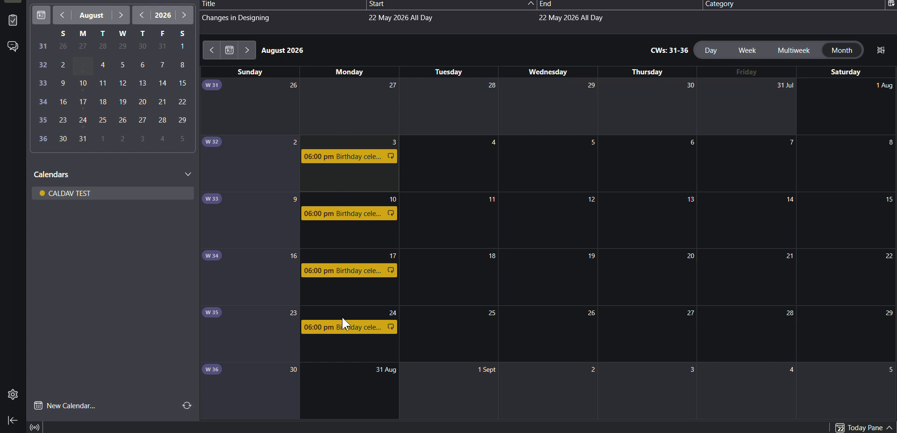
{"action": "left_click", "coordinate": [332, 159]}
{"action": "double_click", "coordinate": [331, 160]}
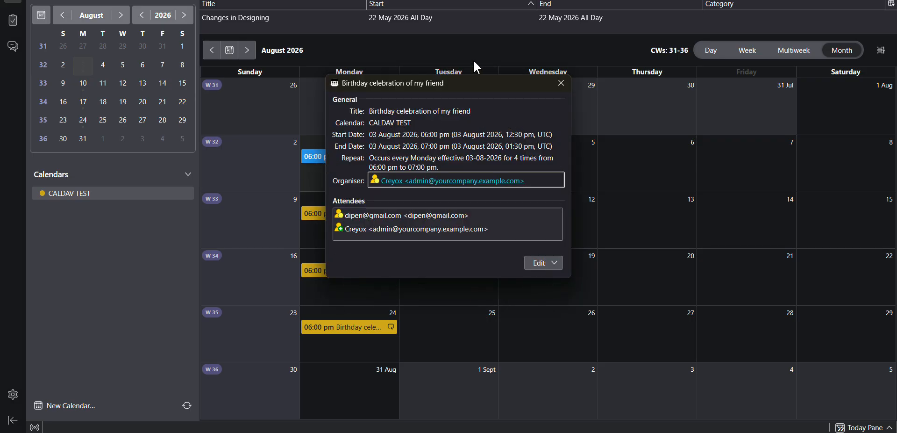
{"action": "left_click", "coordinate": [567, 83]}
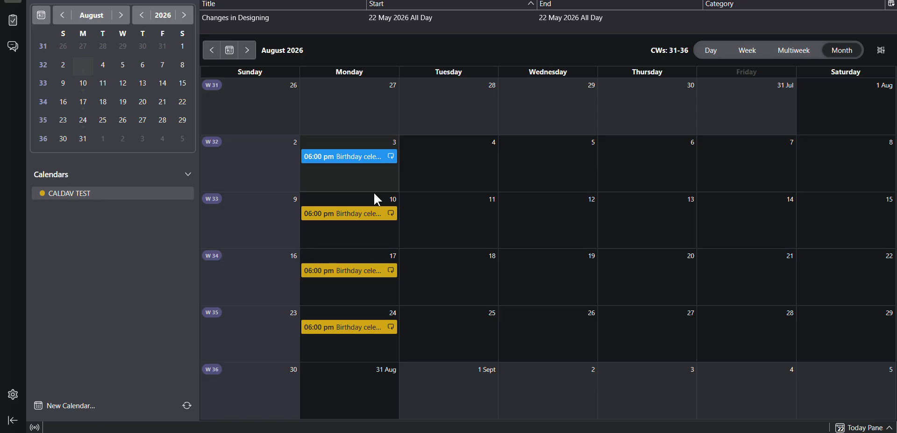
{"action": "left_click", "coordinate": [359, 212]}
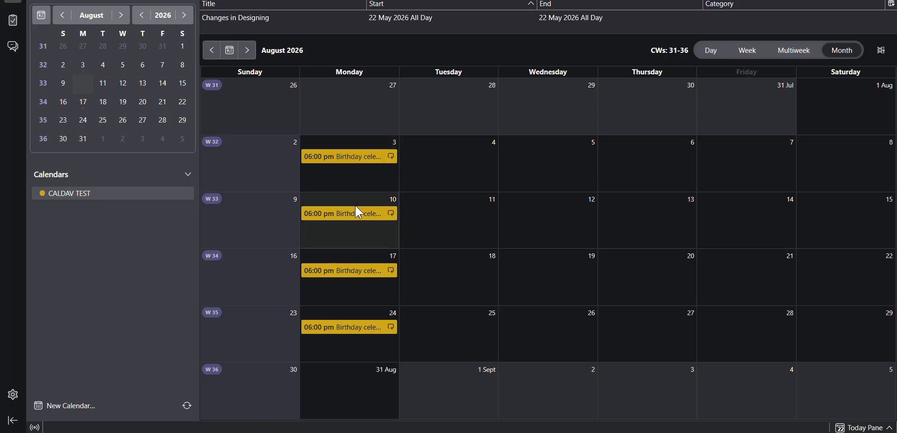
{"action": "left_click", "coordinate": [346, 157]}
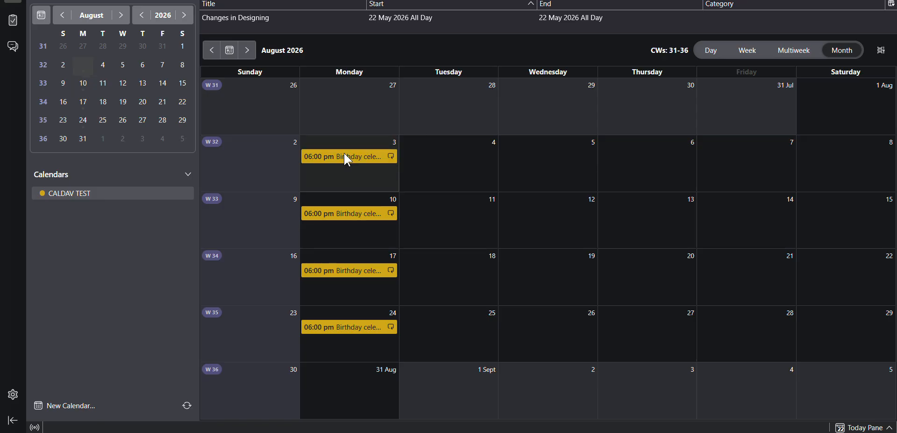
{"action": "double_click", "coordinate": [347, 158]}
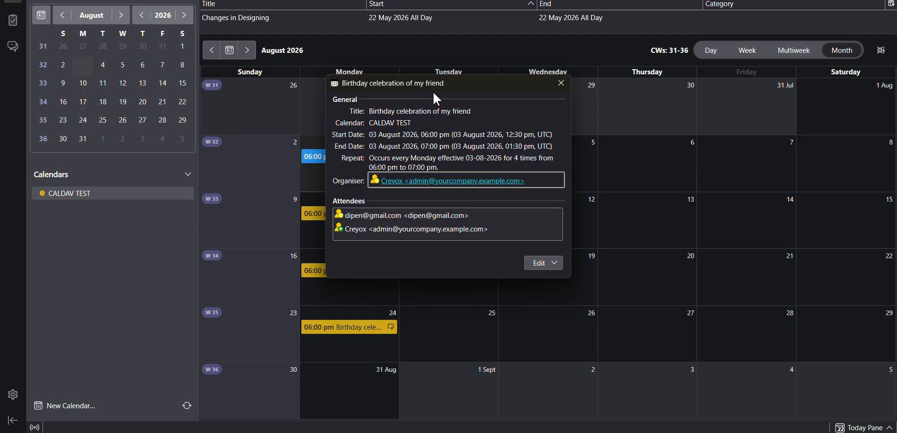
{"action": "left_click", "coordinate": [562, 84]}
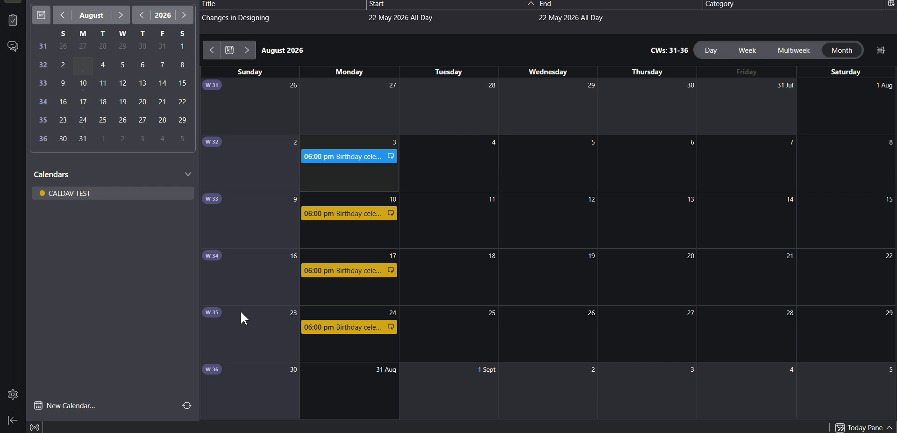
Step: Switch back to Odoo and delete only the 3 August 2026 occurrence of the recurring Birthday celebration event from the calendar
{"action": "key", "text": "alt+Tab"}
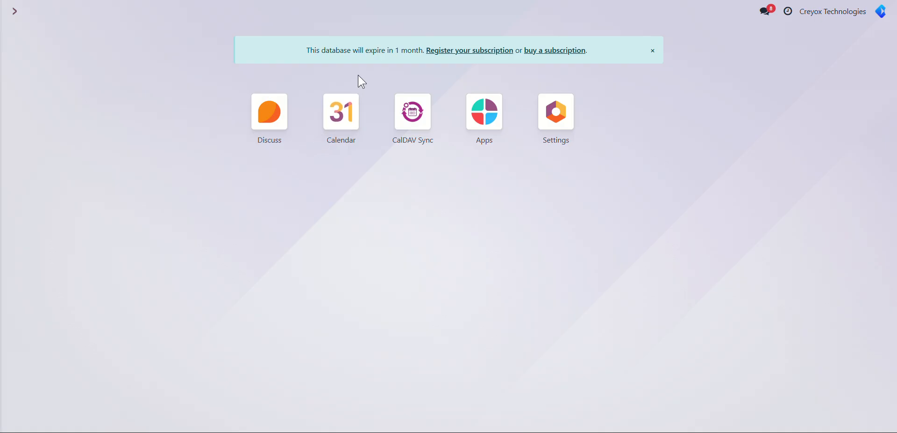
{"action": "left_click", "coordinate": [346, 118]}
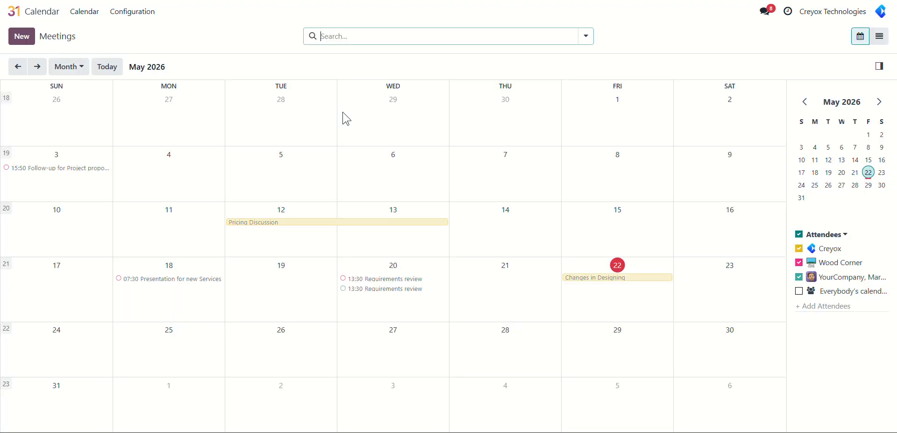
{"action": "left_click", "coordinate": [35, 71]}
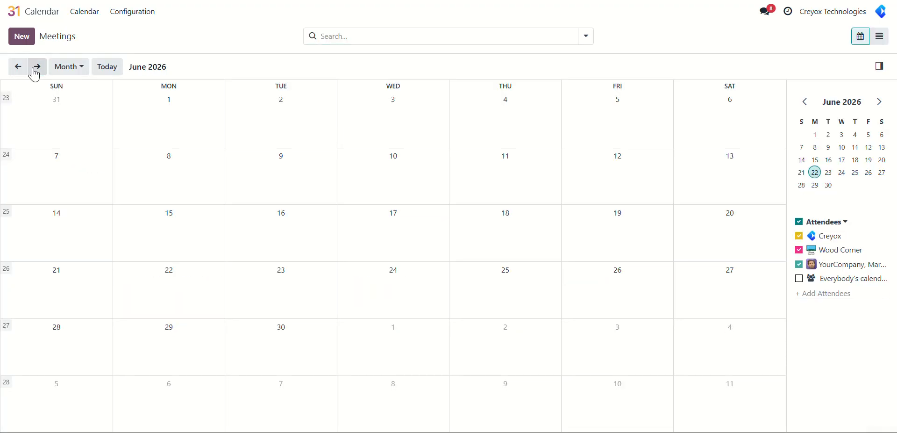
{"action": "left_click", "coordinate": [35, 70]}
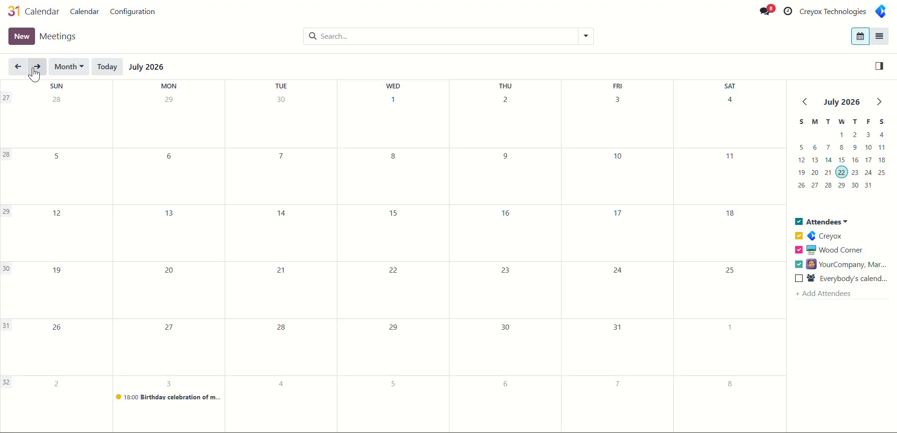
{"action": "left_click", "coordinate": [35, 70]}
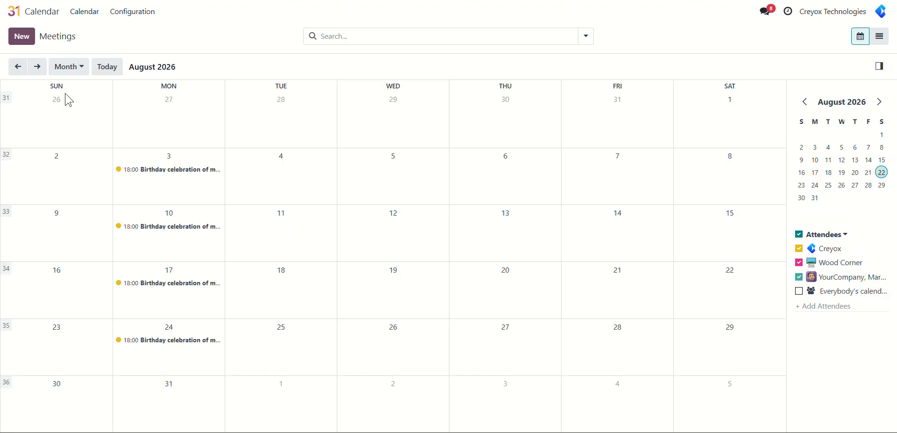
{"action": "left_click", "coordinate": [152, 178]}
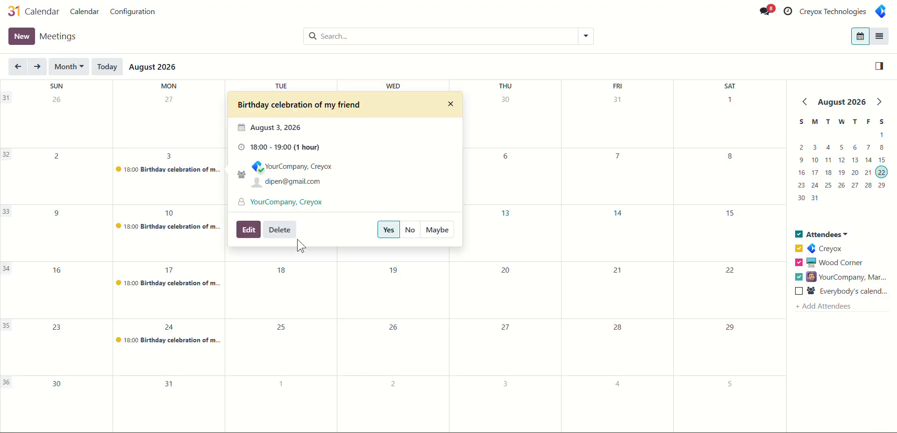
{"action": "left_click", "coordinate": [283, 231]}
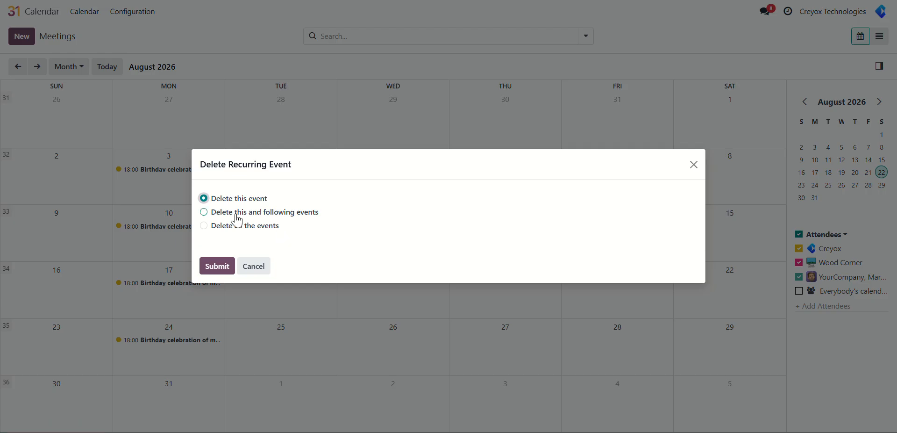
{"action": "left_click", "coordinate": [214, 269]}
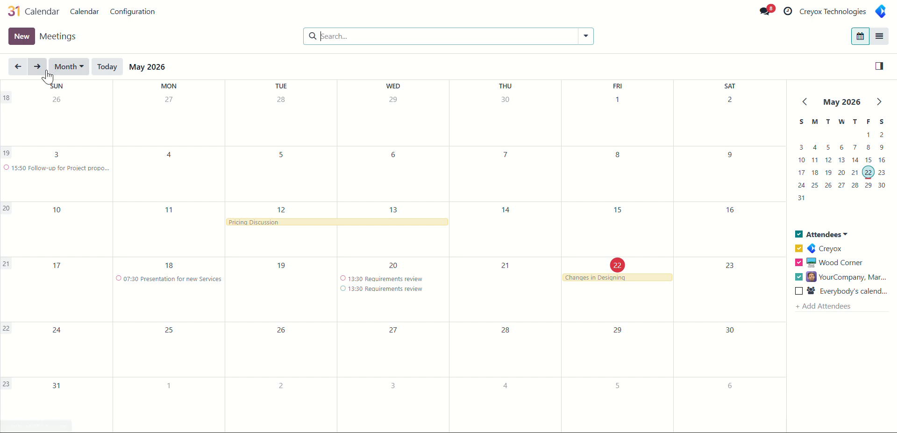
Step: Delete only the 10 August 2026 occurrence of the recurring Birthday celebration event
{"action": "left_click", "coordinate": [38, 67]}
{"action": "left_click", "coordinate": [37, 66]}
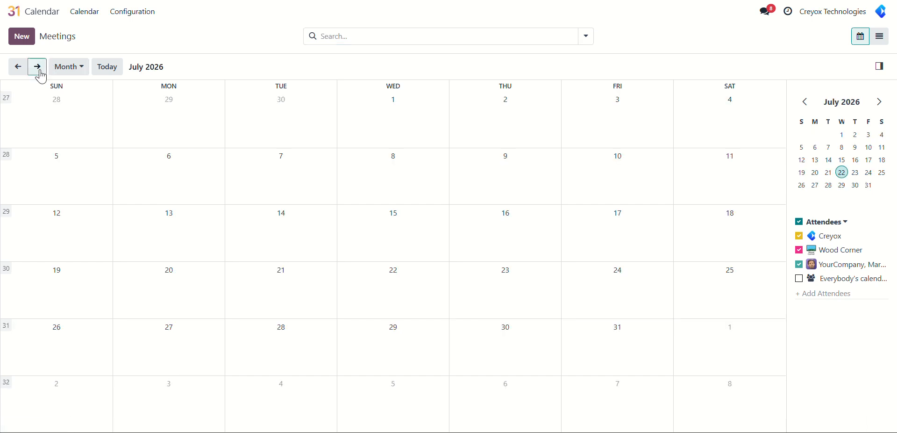
{"action": "left_click", "coordinate": [38, 67]}
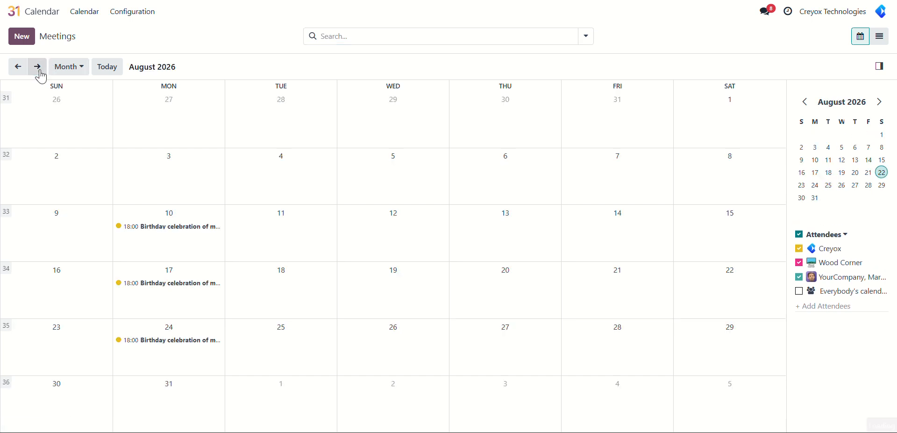
{"action": "left_click", "coordinate": [142, 228]}
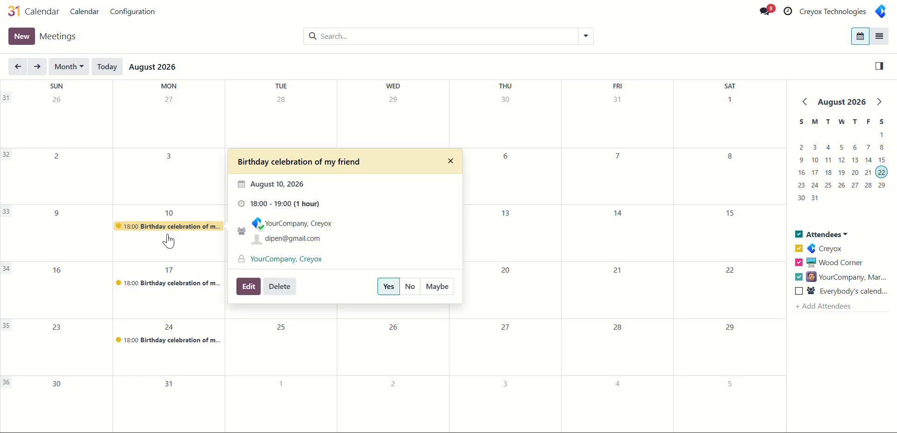
{"action": "left_click", "coordinate": [281, 297]}
{"action": "left_click", "coordinate": [212, 269]}
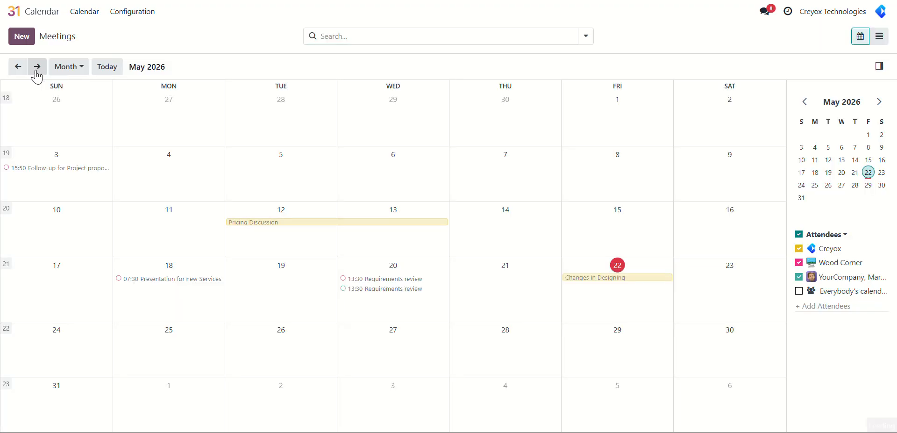
Step: Delete only the 17 August 2026 occurrence of the recurring Birthday celebration event from the calendar
{"action": "left_click", "coordinate": [36, 72]}
{"action": "left_click", "coordinate": [37, 73]}
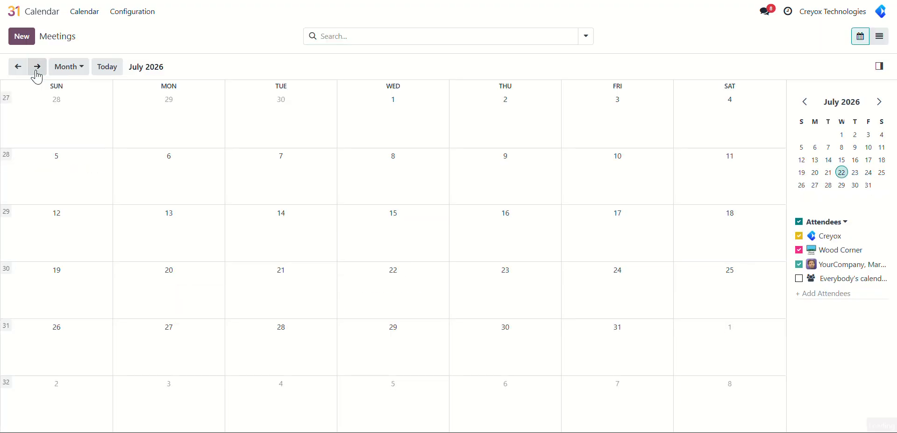
{"action": "left_click", "coordinate": [36, 72]}
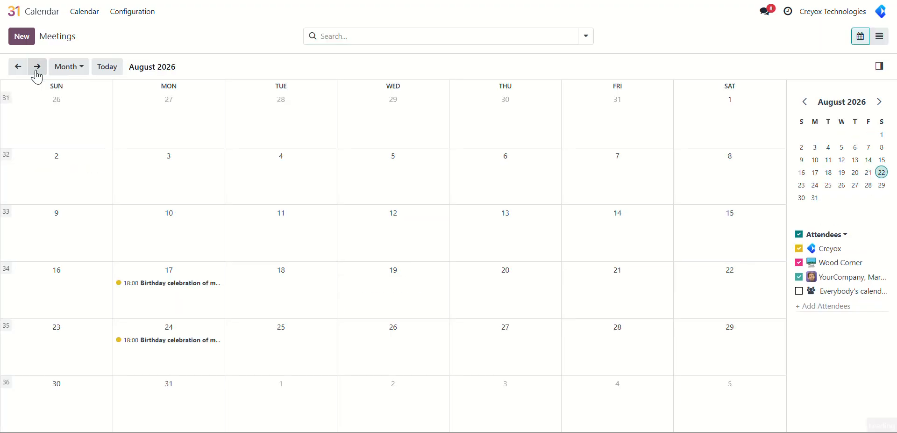
{"action": "left_click", "coordinate": [152, 289]}
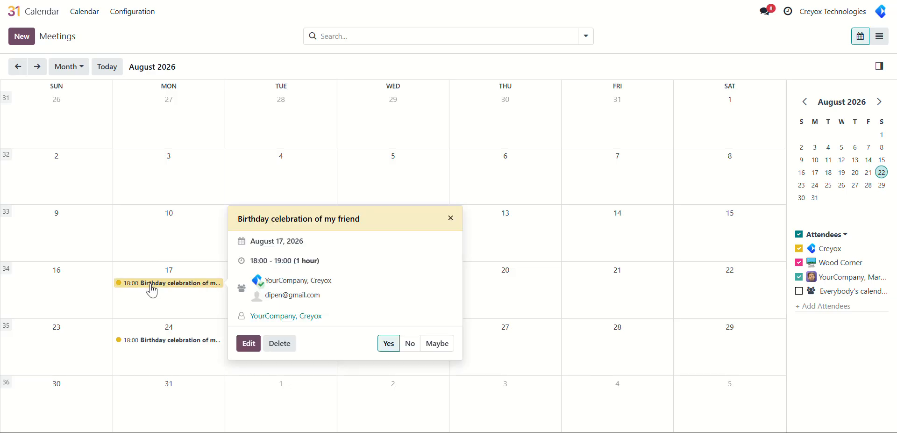
{"action": "left_click", "coordinate": [275, 348]}
{"action": "left_click", "coordinate": [220, 267]}
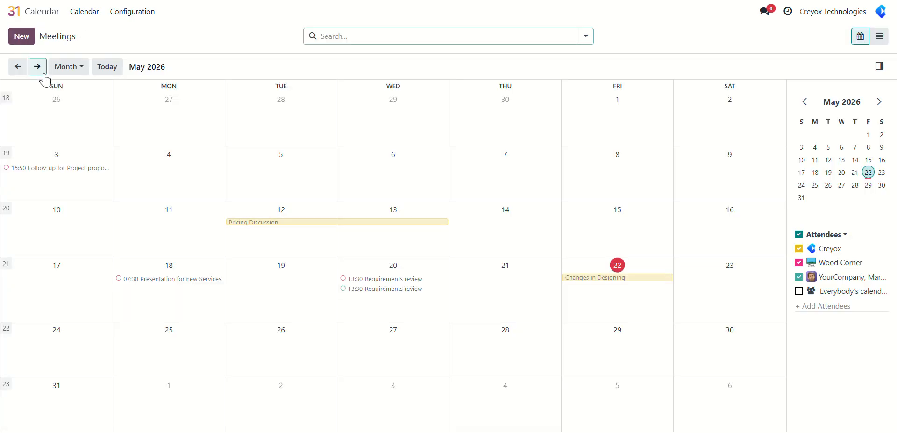
Step: Delete the 24 August 2026 Birthday celebration occurrence, and switch to the desktop calendar client to synchronize its calendars
{"action": "left_click", "coordinate": [45, 75]}
{"action": "left_click", "coordinate": [44, 75]}
{"action": "left_click", "coordinate": [45, 75]}
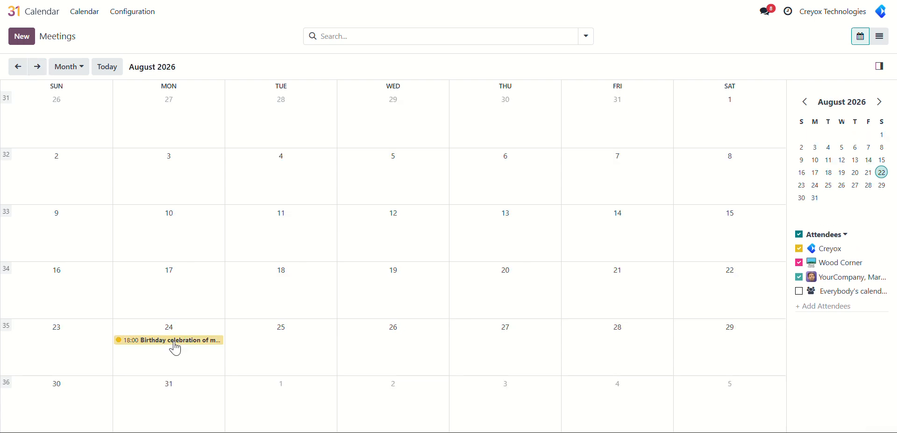
{"action": "left_click", "coordinate": [191, 340]}
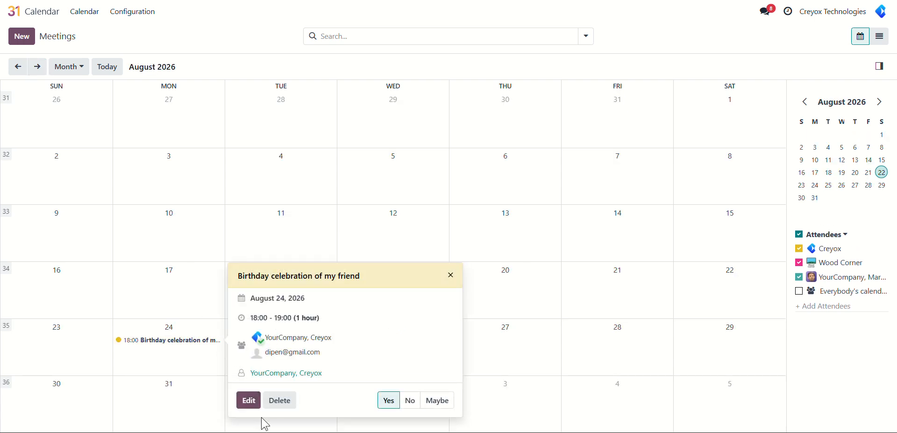
{"action": "left_click", "coordinate": [282, 400]}
{"action": "left_click", "coordinate": [225, 265]}
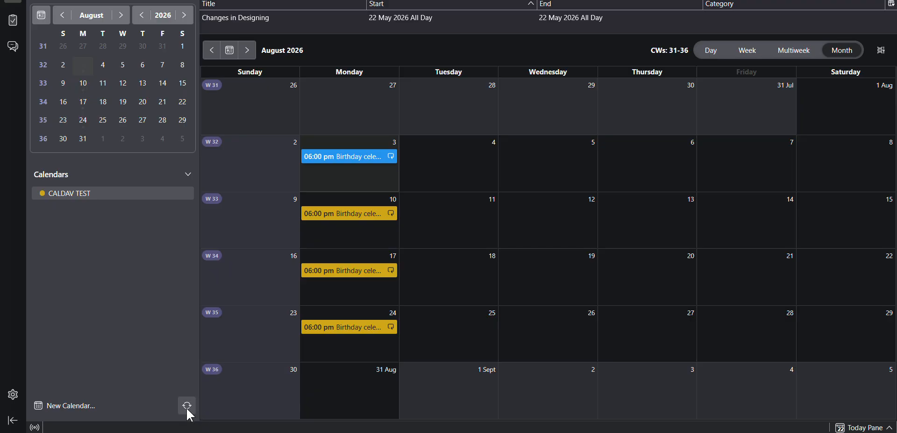
{"action": "left_click", "coordinate": [187, 405]}
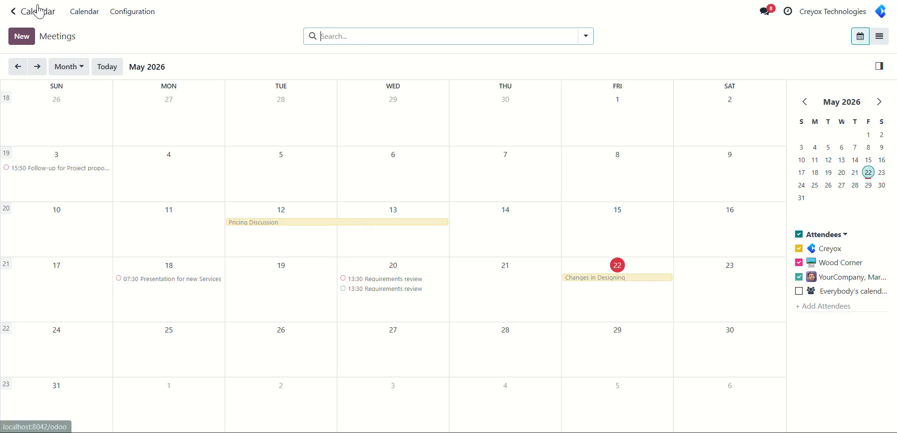
Step: Switch back to Odoo, search all modules for "contact" without the Apps filter, and activate the Contacts app
{"action": "left_click", "coordinate": [38, 10]}
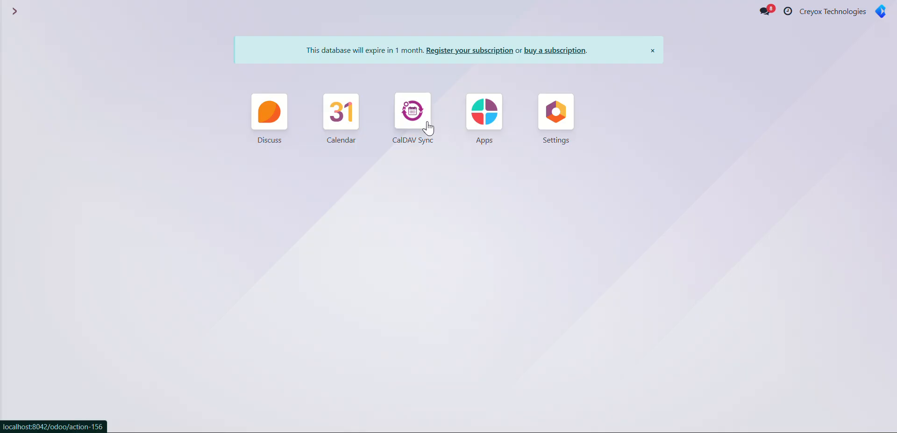
{"action": "left_click", "coordinate": [484, 110]}
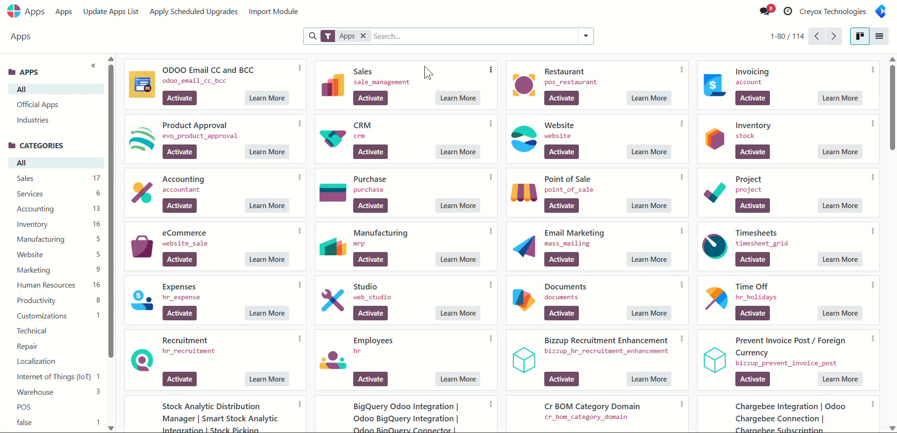
{"action": "type", "text": "conne"}
{"action": "key", "text": "BackSpace"}
{"action": "key", "text": "BackSpace"}
{"action": "key", "text": "BackSpace"}
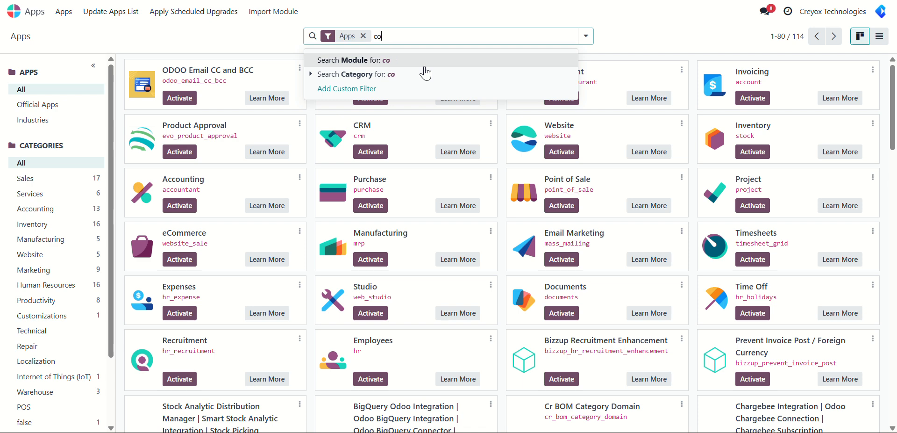
{"action": "type", "text": "ntact"}
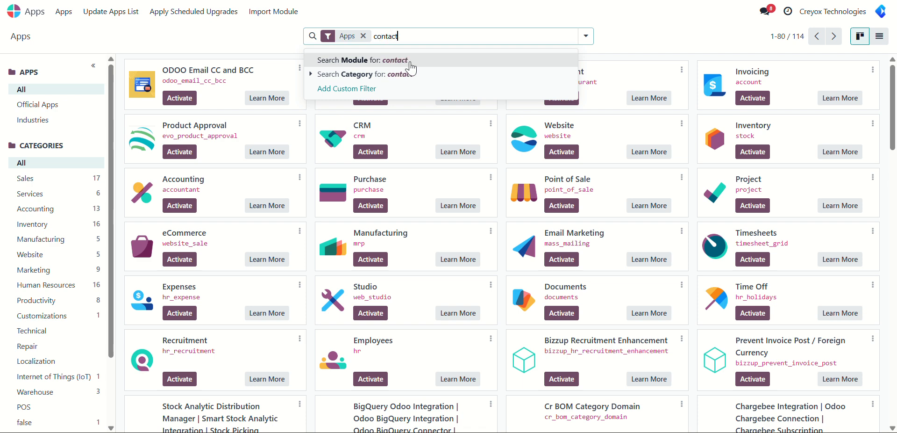
{"action": "left_click", "coordinate": [363, 36]}
{"action": "key", "text": "Return"}
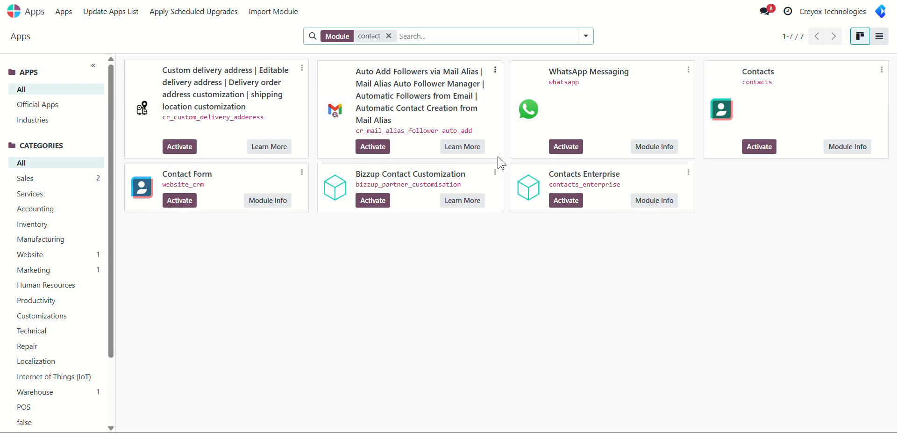
{"action": "left_click", "coordinate": [758, 147]}
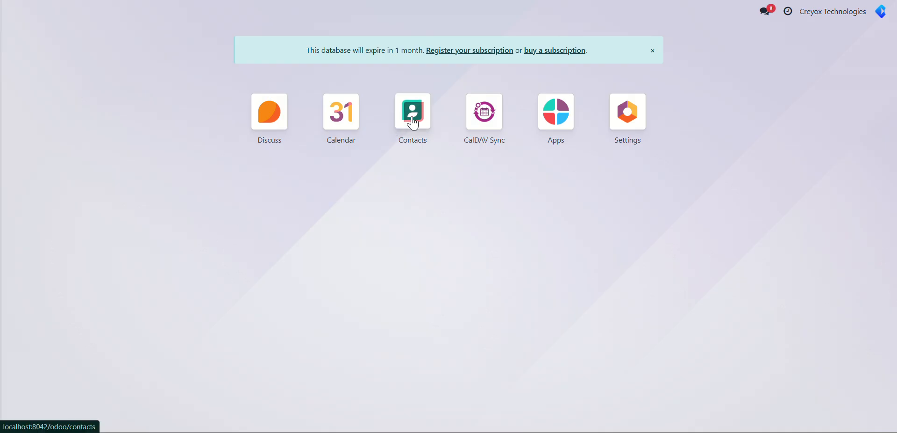
Step: Search Contacts for the event attendee by first name, examine the matching contact record, and return to the Odoo home screen
{"action": "left_click", "coordinate": [413, 124]}
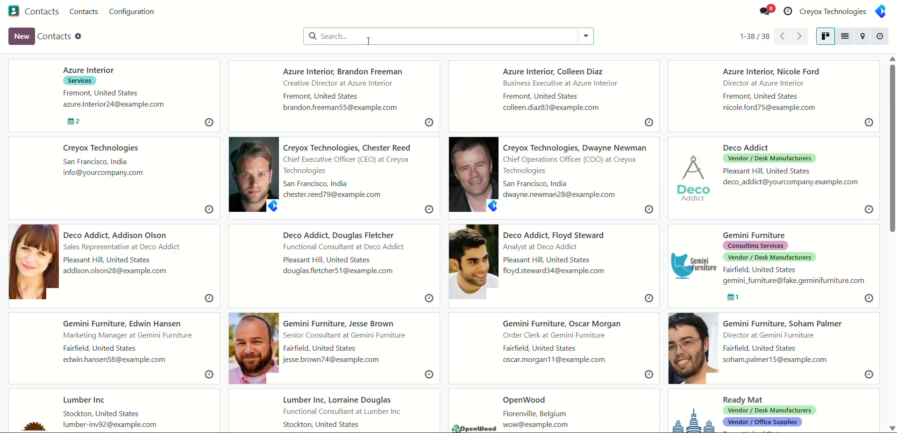
{"action": "type", "text": "dipen"}
{"action": "key", "text": "Return"}
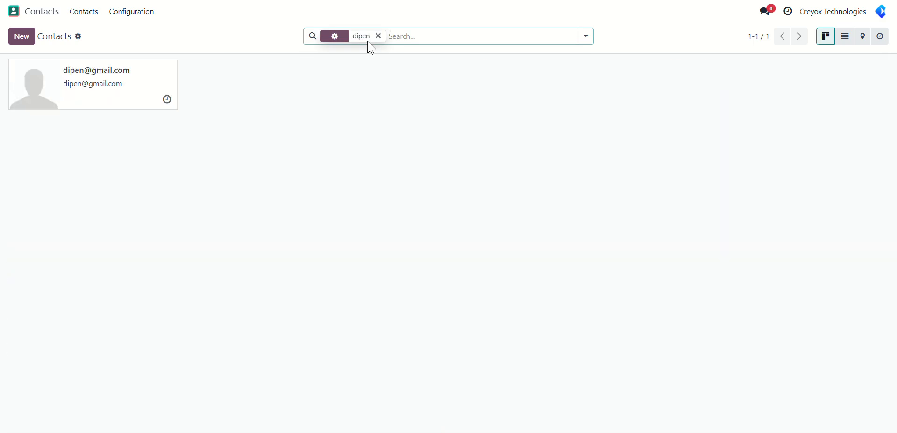
{"action": "left_click", "coordinate": [83, 109]}
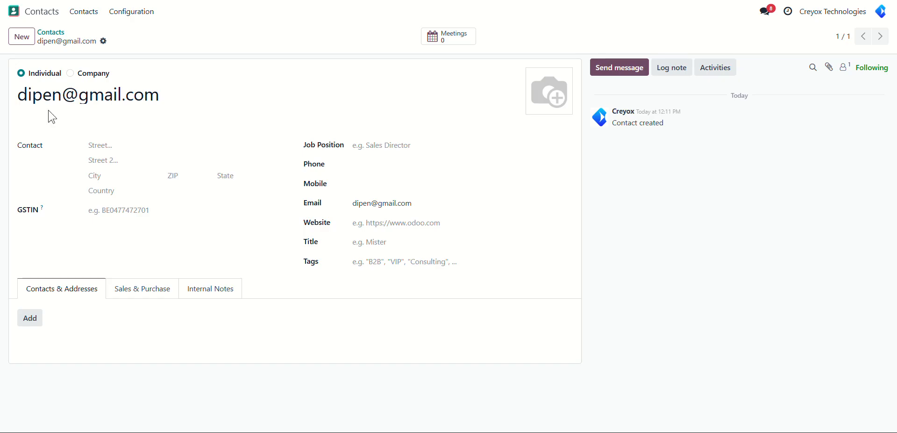
{"action": "left_click", "coordinate": [42, 14]}
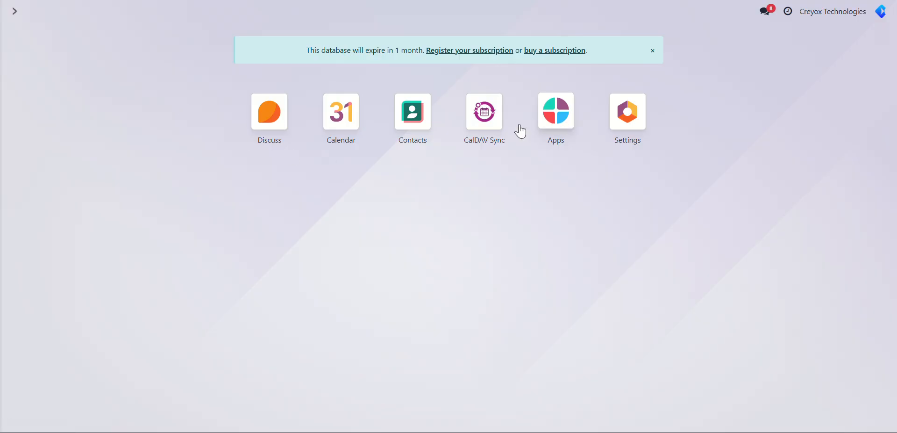
Step: Review the Radicale account's sync logs in CalDAV Sync and return to the list of CalDAV accounts
{"action": "left_click", "coordinate": [483, 132]}
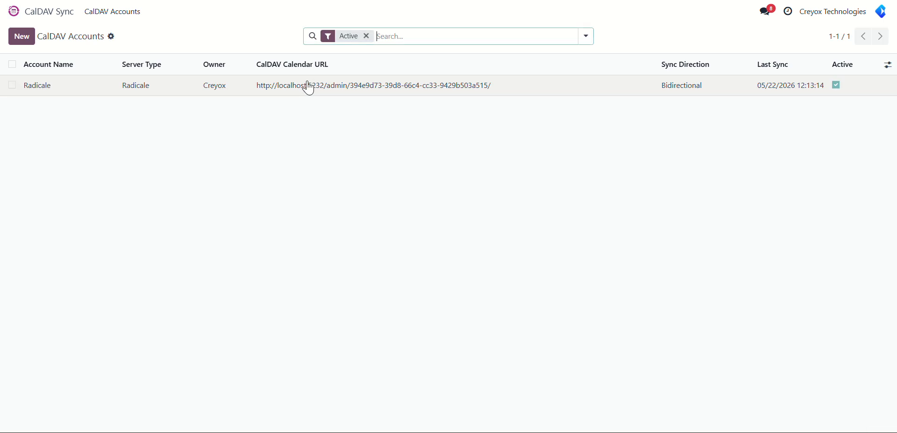
{"action": "left_click", "coordinate": [309, 87]}
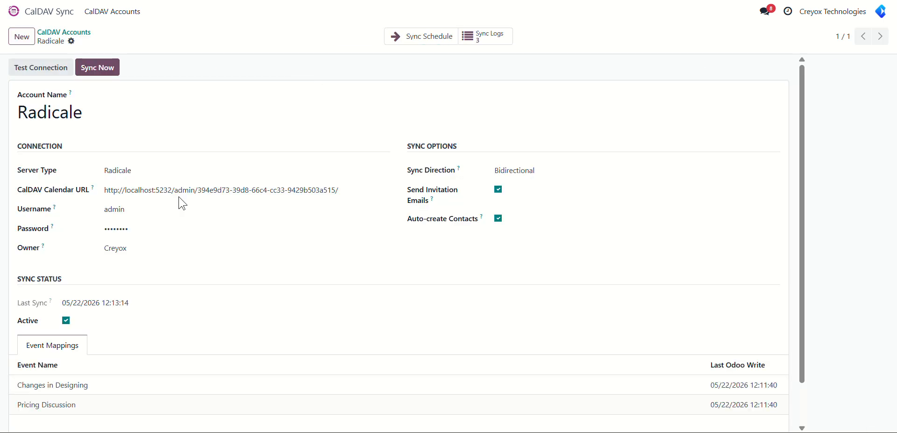
{"action": "left_click", "coordinate": [481, 38]}
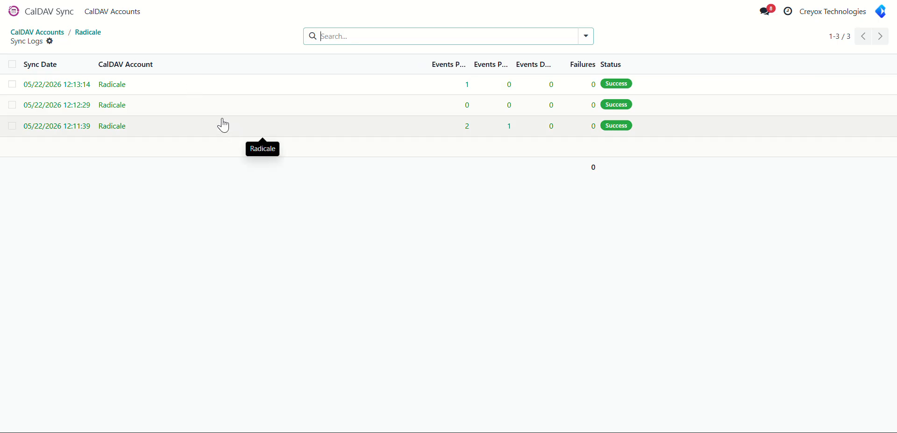
{"action": "left_click", "coordinate": [84, 33]}
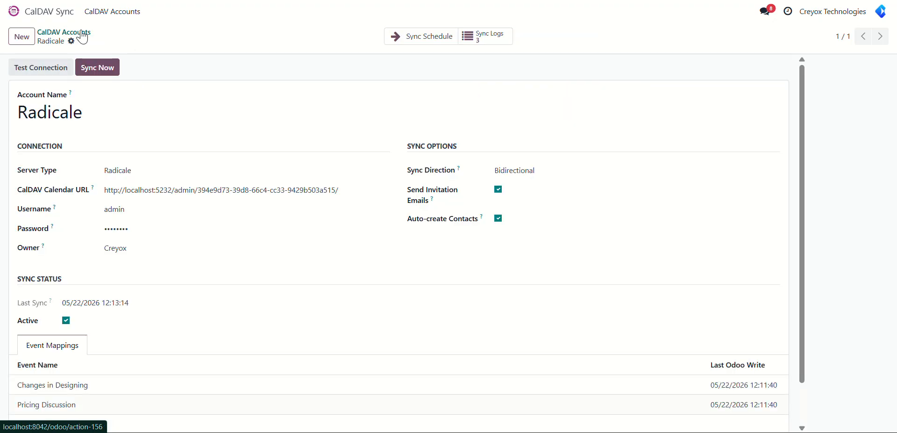
{"action": "left_click", "coordinate": [77, 35]}
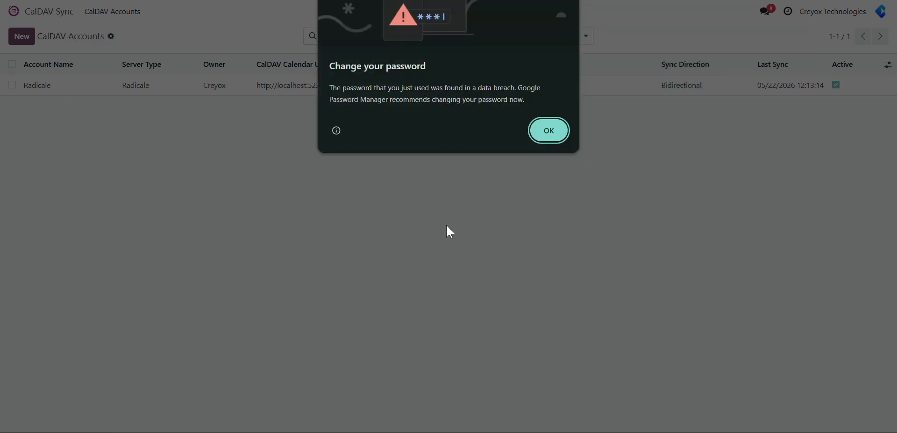
Step: Dismiss the browser's password warning and return to the Odoo home screen
{"action": "left_click", "coordinate": [550, 131]}
{"action": "left_click", "coordinate": [691, 142]}
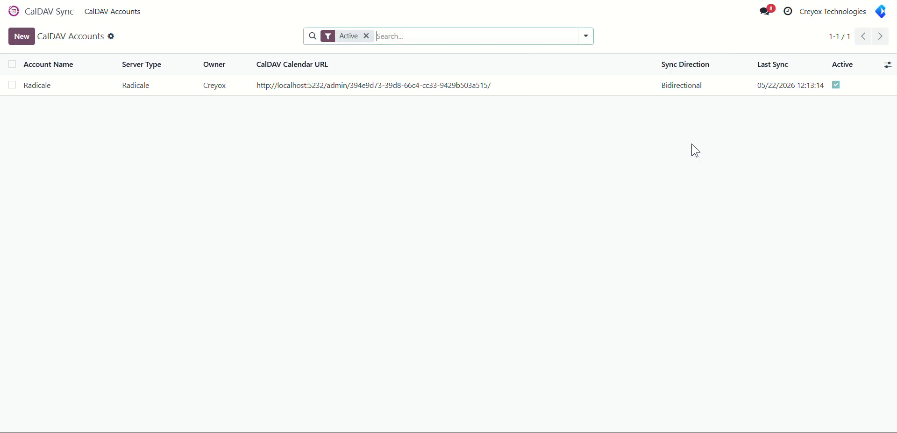
{"action": "left_click", "coordinate": [33, 12]}
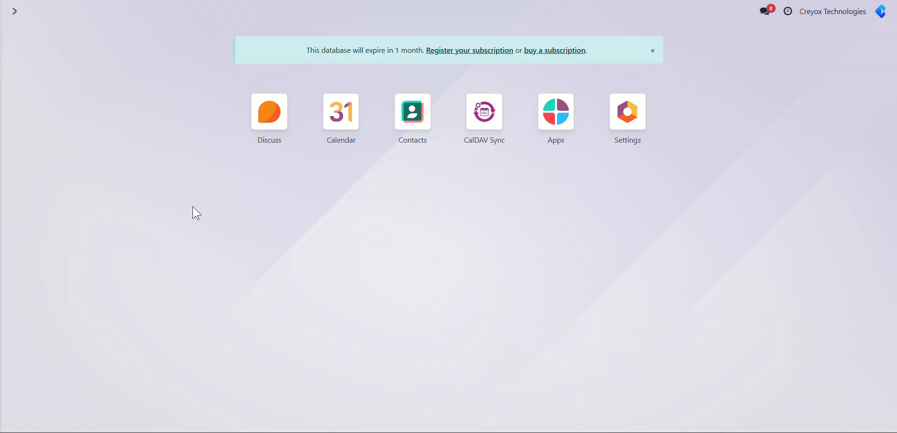